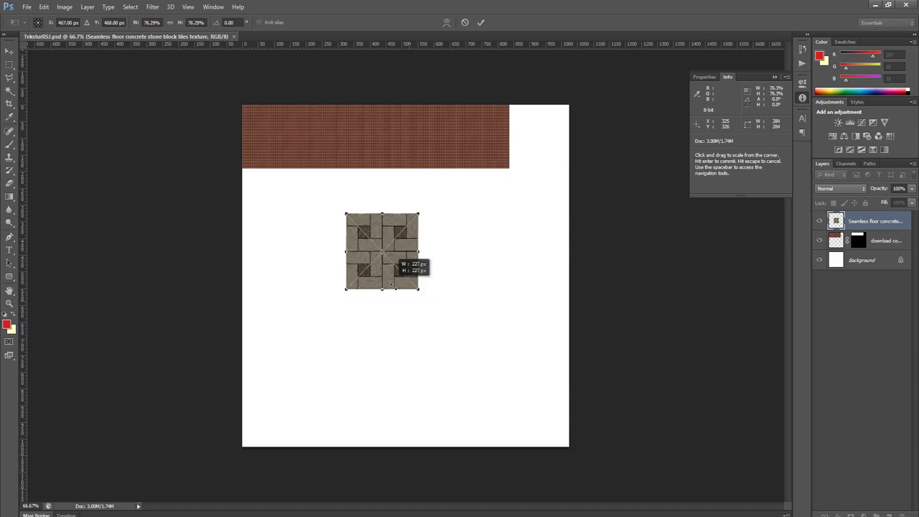
Scale down the stone floor tile and repeat it in a row of five directly beneath the red roof-tile strip.
drag(361, 223, 421, 185)
key(Return)
drag(421, 241, 257, 194)
click(436, 238)
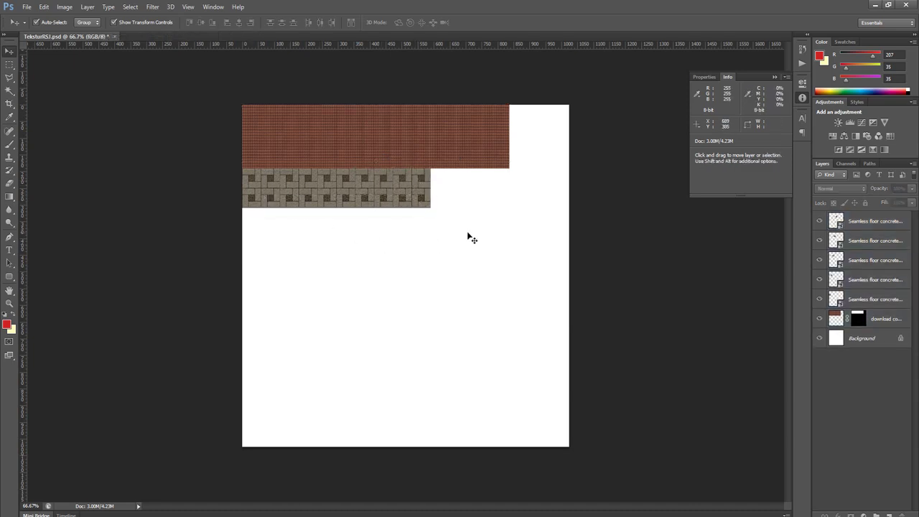
Lock the red roof-tile layer and duplicate the stone tile row downward to form a block of four rows.
click(488, 143)
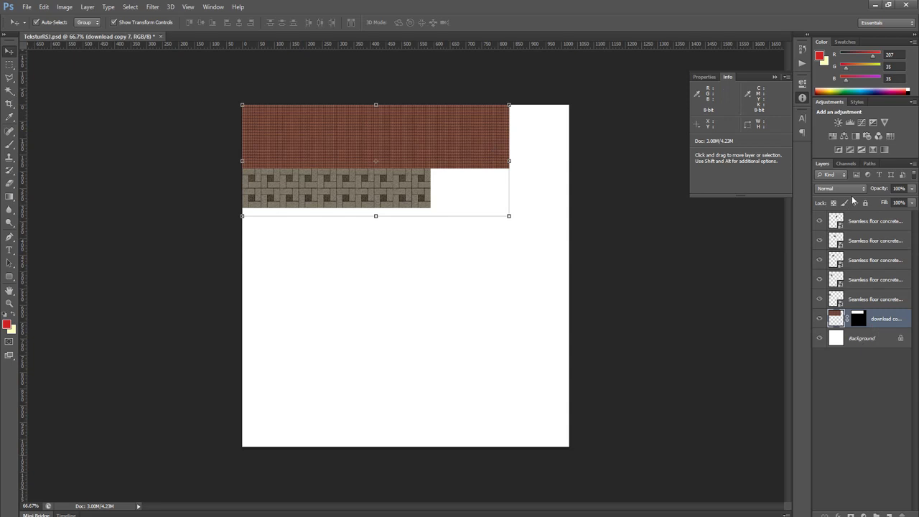
drag(435, 248, 276, 183)
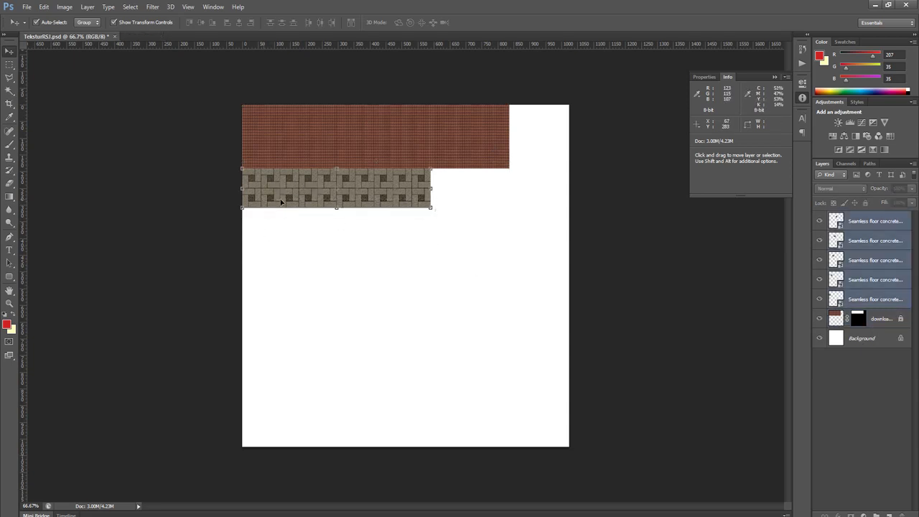
alt+drag(367, 188, 397, 307)
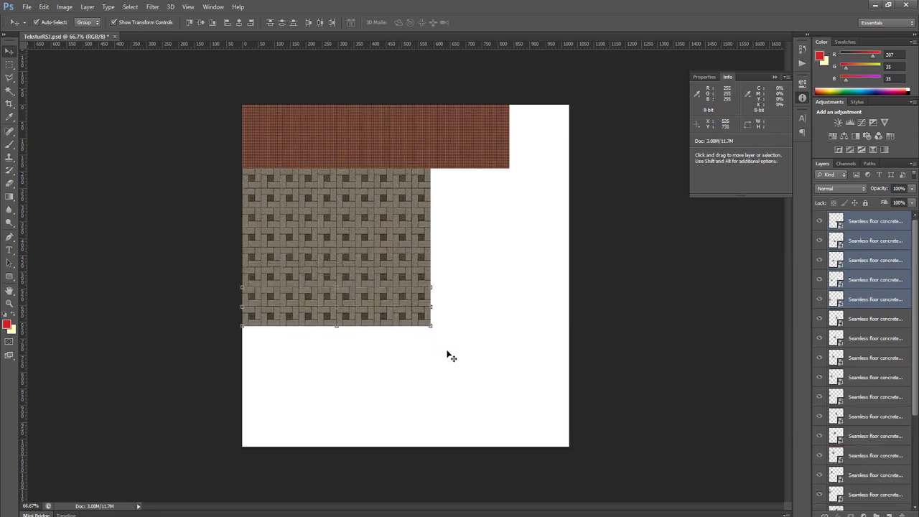
Merge all stone tile layers into one and place a duplicate of the block beside it to cover the canvas width.
drag(459, 353, 271, 170)
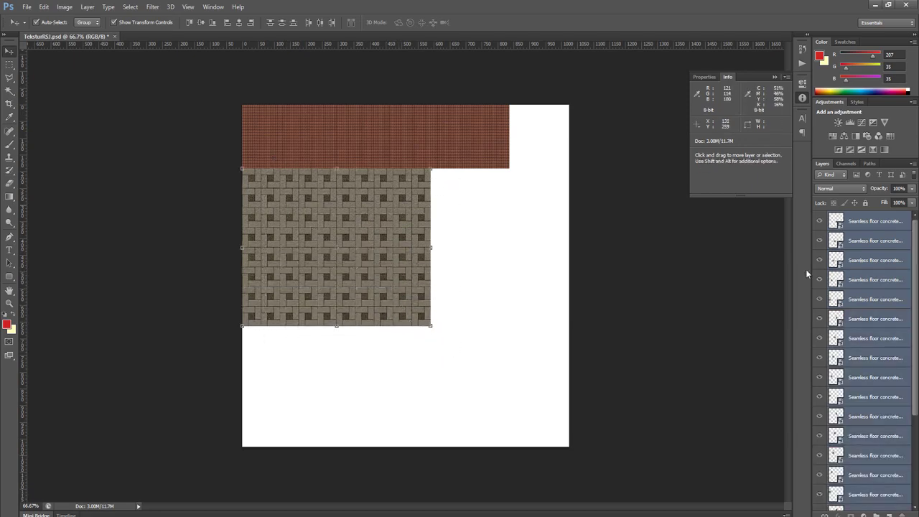
right_click(868, 258)
click(761, 361)
drag(404, 223, 567, 228)
Scale down both stone blocks together and duplicate them into a denser pattern spanning the canvas width below the roof tiles.
drag(503, 353, 353, 282)
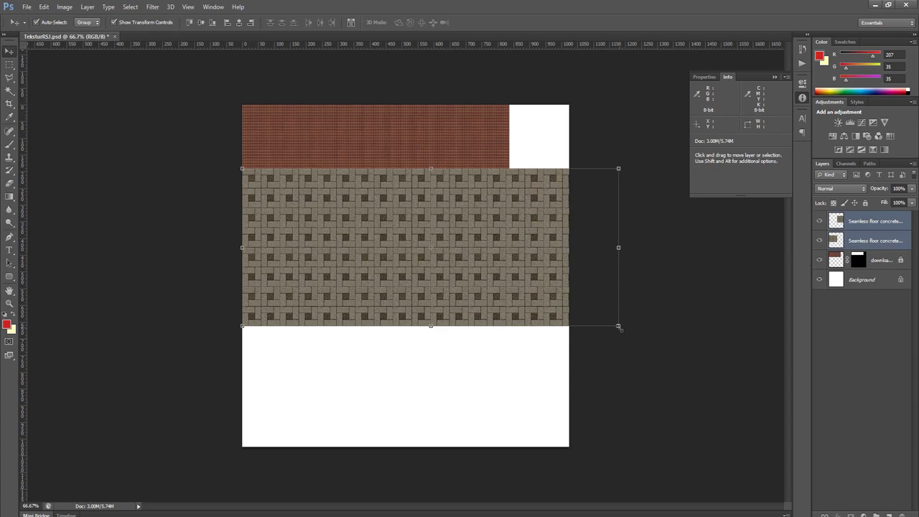
shift+drag(618, 327, 404, 257)
key(Return)
alt+drag(389, 210, 396, 290)
drag(431, 335, 459, 221)
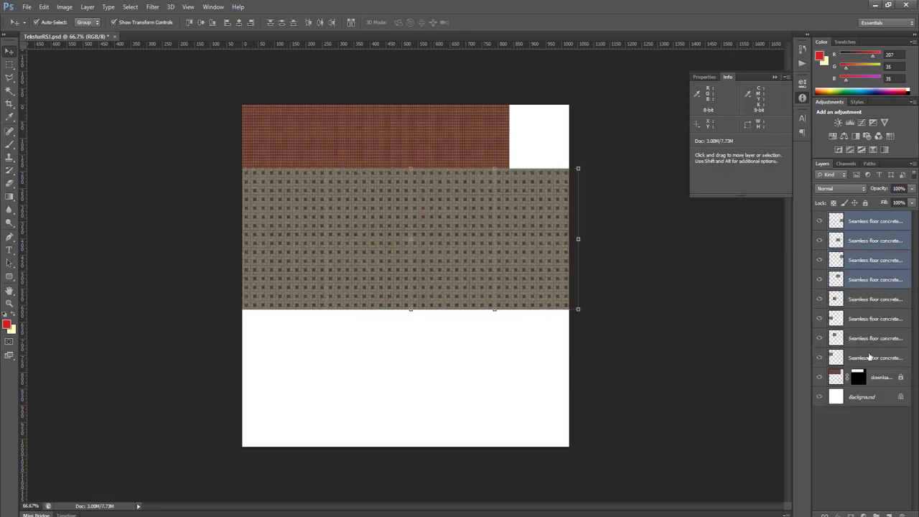
Merge the eight stone tile layers into one and scale it proportionally to about 69.6%.
click(869, 356)
shift+click(835, 221)
right_click(887, 287)
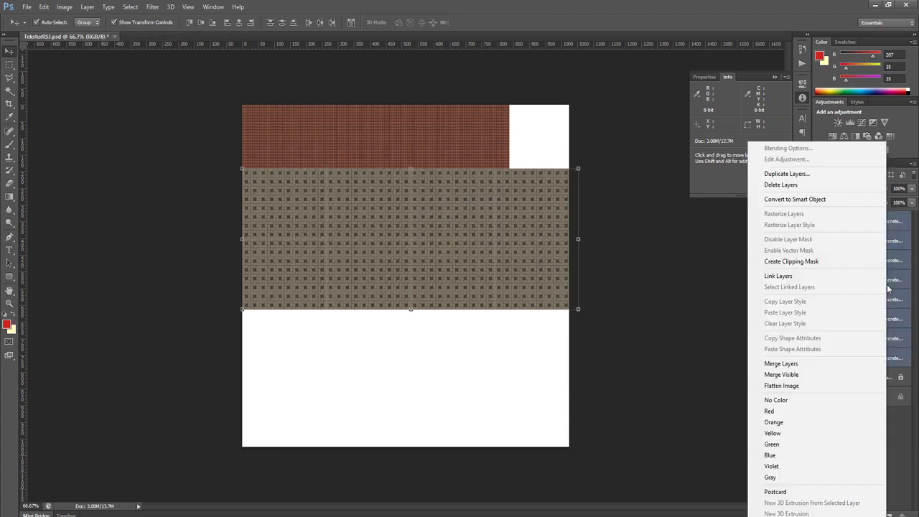
click(790, 362)
shift+drag(579, 310, 478, 270)
key(Return)
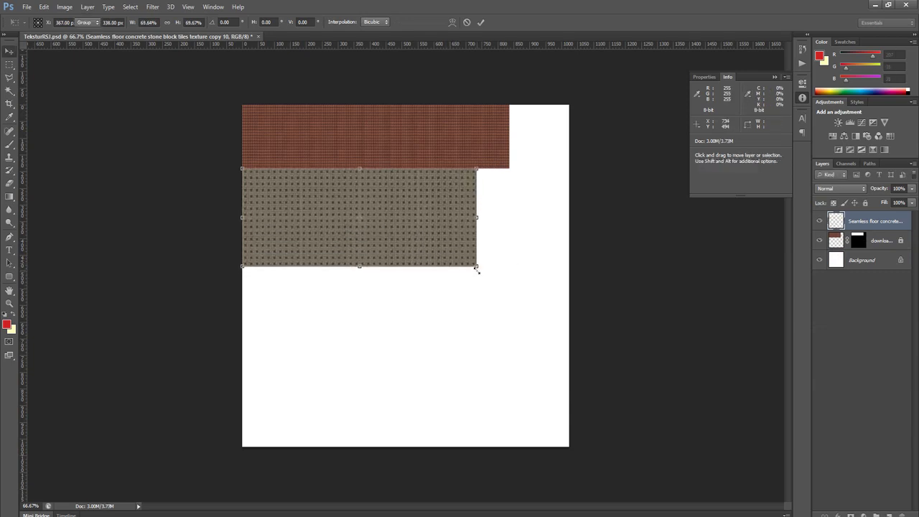
Save a JPEG copy of the texture as TeksturRSJ.jpg, replacing the existing file.
key(ctrl+shift+s)
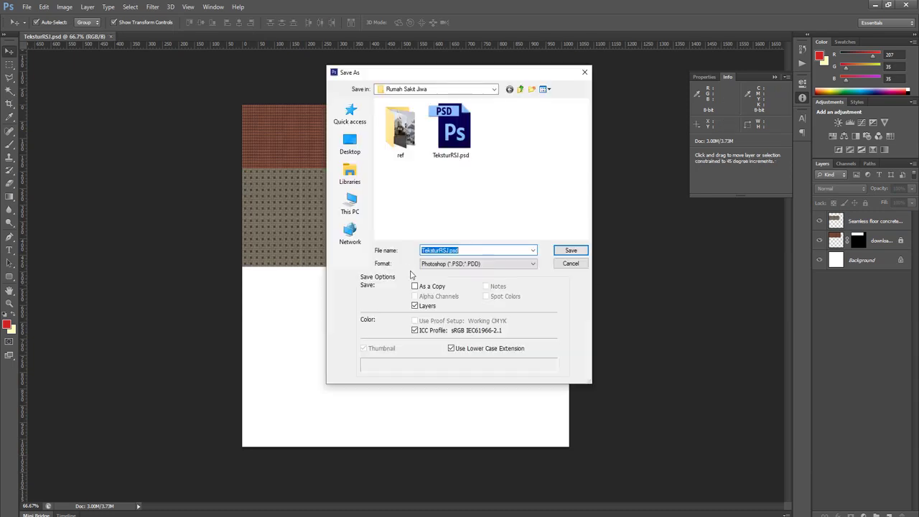
click(477, 263)
click(446, 332)
key(Return)
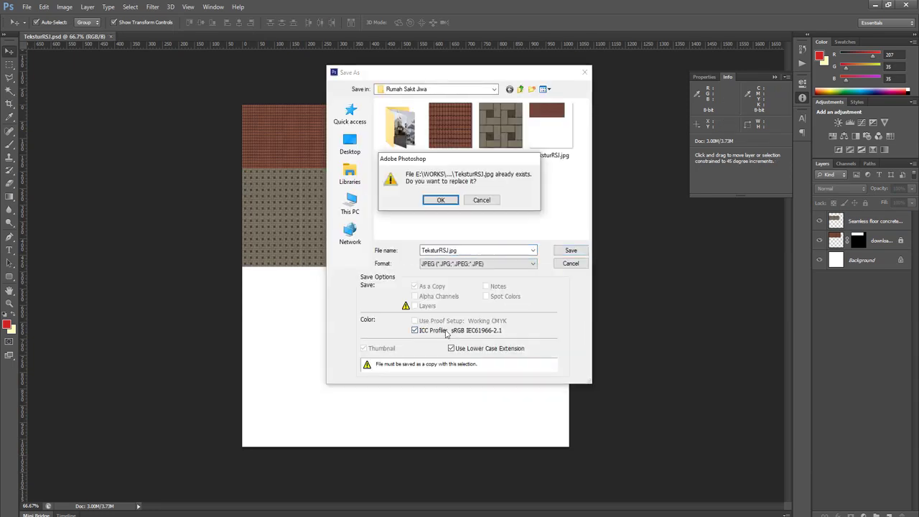
key(Return)
key(Return)
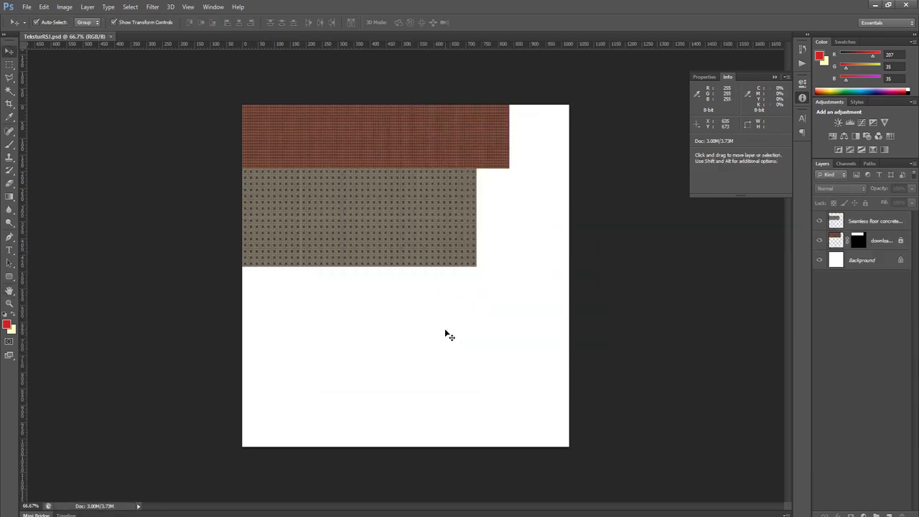
key(ctrl+plus)
key(ctrl+plus)
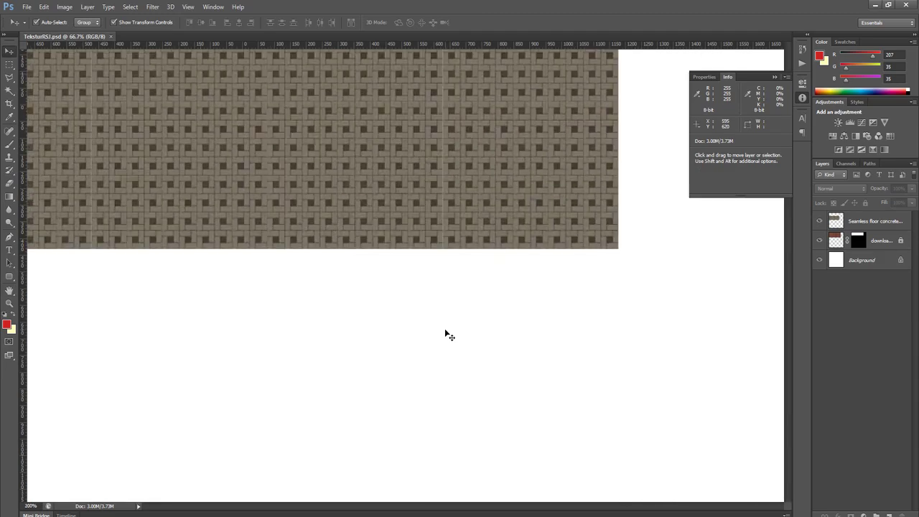
drag(445, 329, 550, 358)
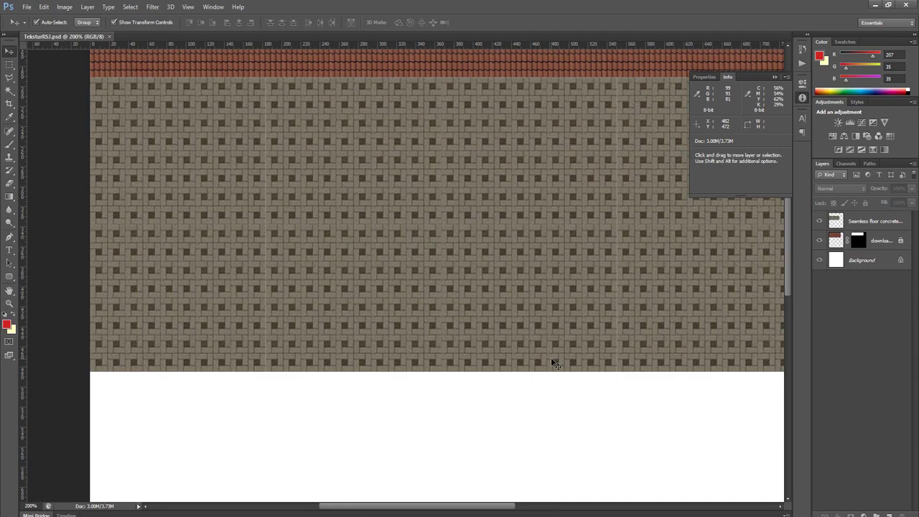
Switch to 3ds Max and close the rendered image window.
key(alt+Tab)
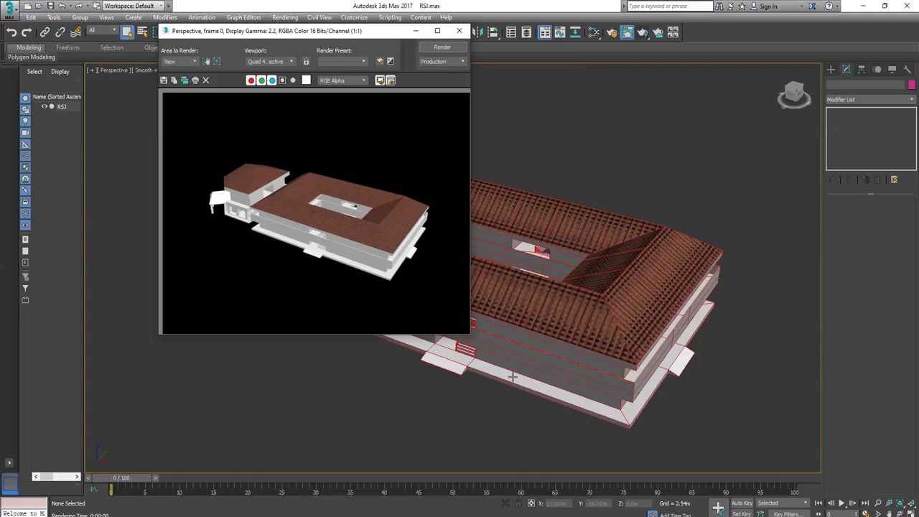
click(460, 31)
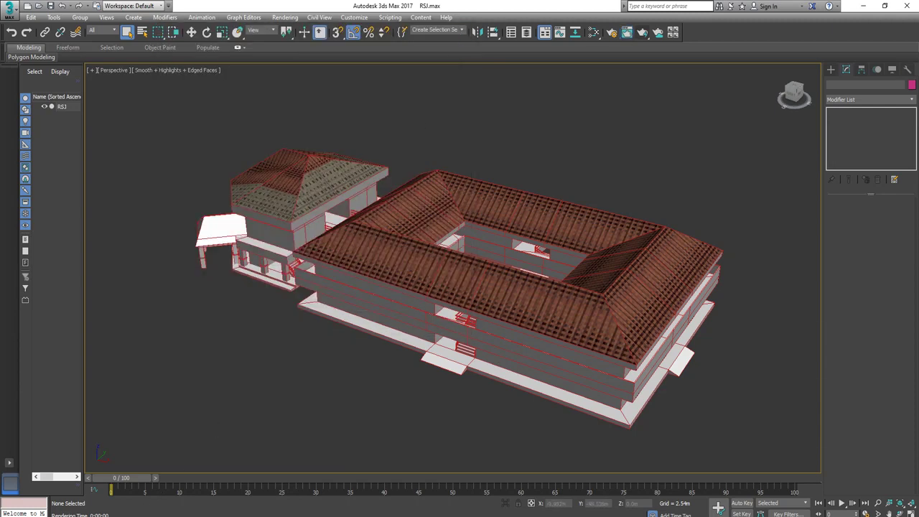
scroll(368, 373, up, 10)
scroll(452, 337, down, 4)
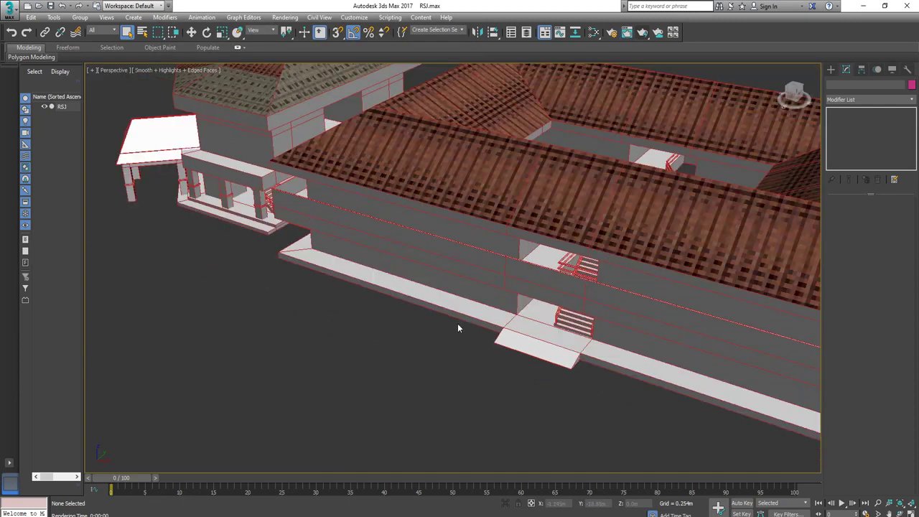
Select the main building element of the RSJ editable poly.
click(361, 286)
key(5)
click(379, 280)
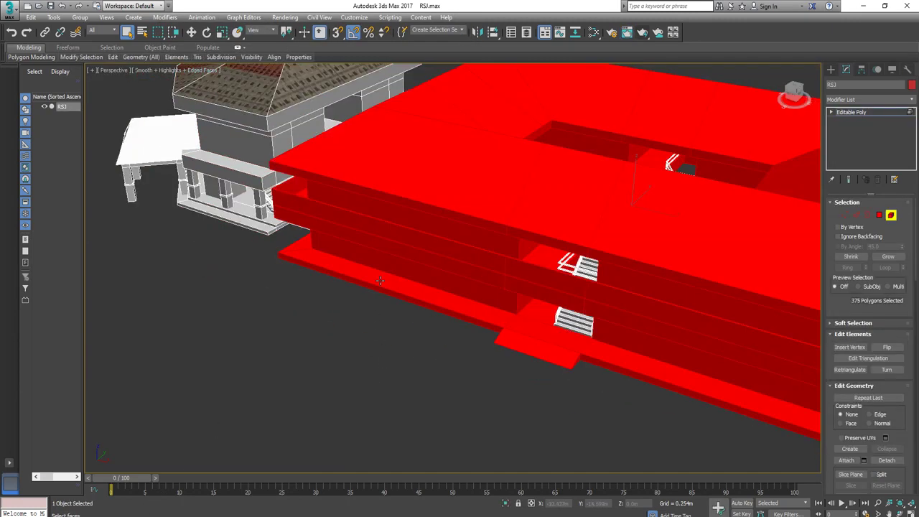
Show the whole building in the Front view and turn off the shading of selected faces.
middle_drag(325, 365, 493, 370)
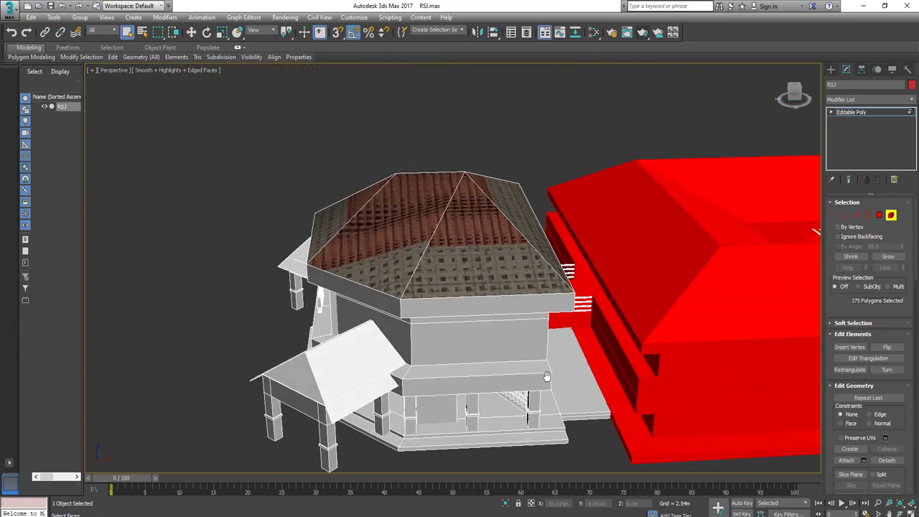
middle_drag(557, 382, 417, 316)
key(f)
scroll(440, 329, down, 3)
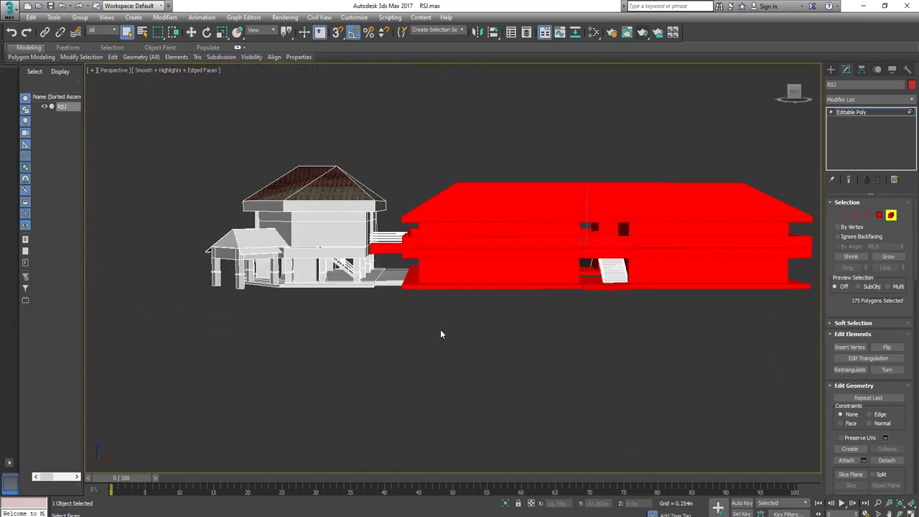
scroll(440, 329, up, 5)
key(z)
scroll(474, 355, down, 4)
scroll(476, 356, up, 2)
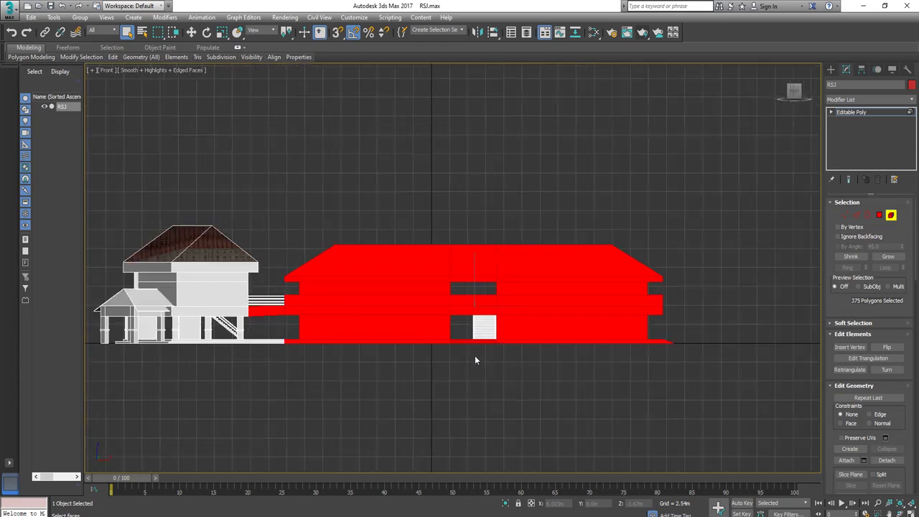
middle_drag(475, 356, 534, 341)
key(F2)
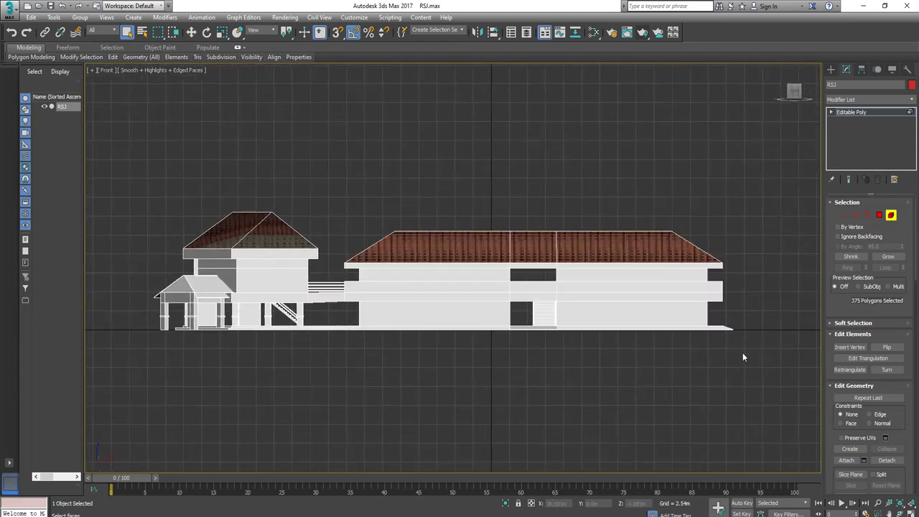
Select only the polygons of the ground-level base along the full length of the building, excluding the walls above.
key(4)
drag(773, 381, 88, 325)
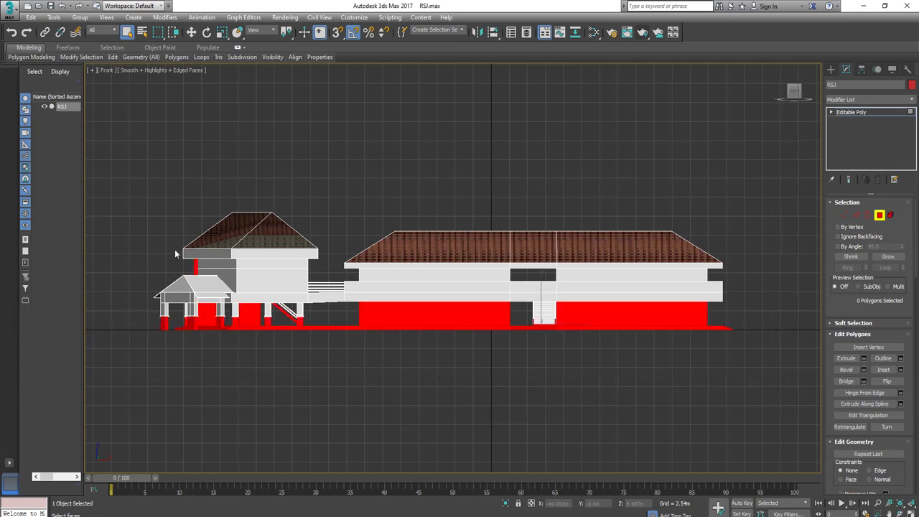
drag(573, 296, 740, 328)
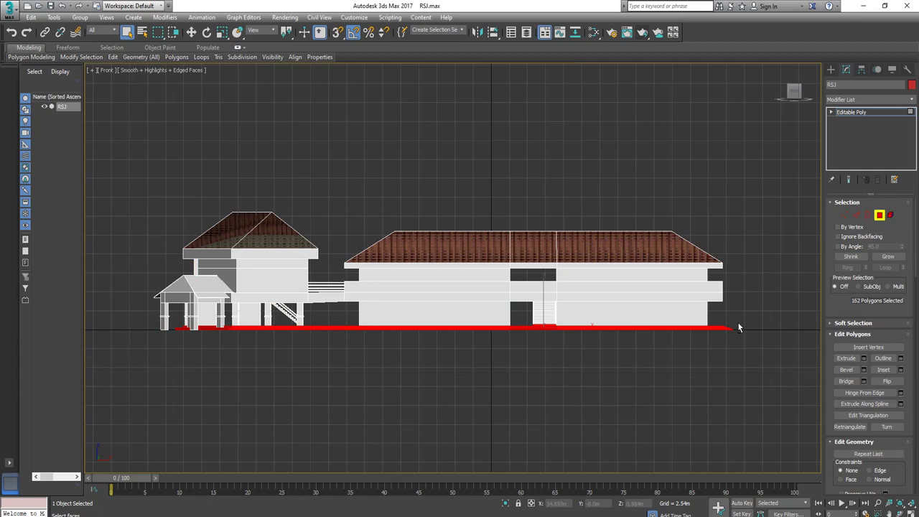
Examine the base polygon selection up close around the entrance stairs and around the building in the Perspective view.
scroll(558, 335, up, 8)
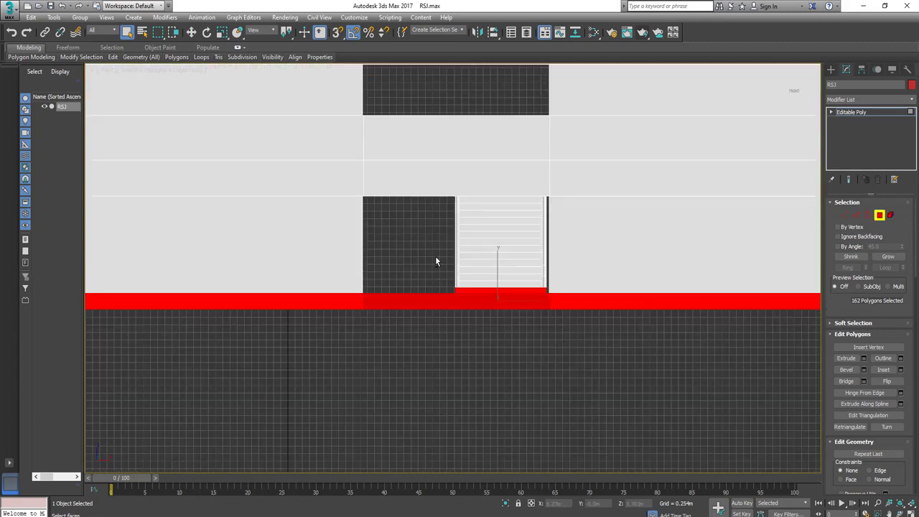
middle_drag(562, 346, 509, 372)
key(p)
scroll(508, 372, down, 5)
scroll(503, 371, up, 3)
scroll(488, 371, down, 3)
scroll(493, 369, down, 3)
alt+middle_drag(494, 369, 550, 369)
scroll(398, 364, down, 4)
middle_drag(398, 364, 470, 379)
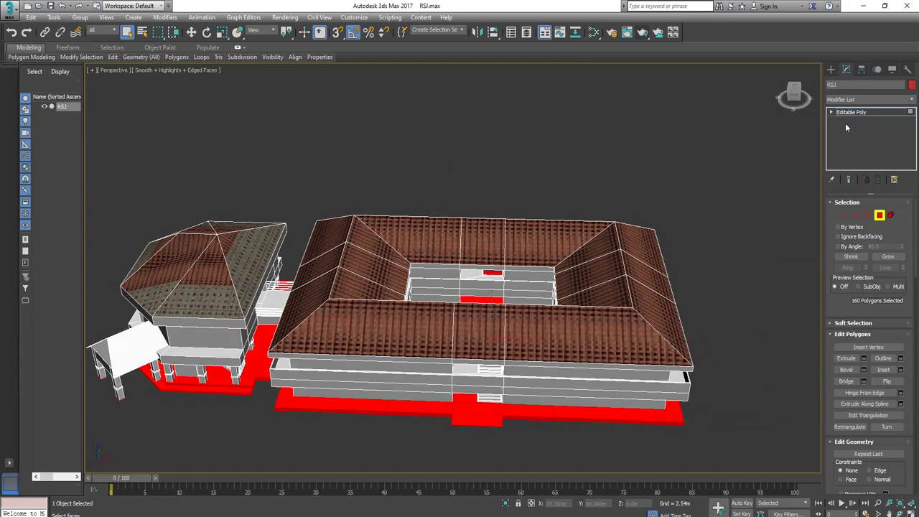
Apply an Unwrap UVW modifier to the selected base polygons and open the UV editor.
click(863, 72)
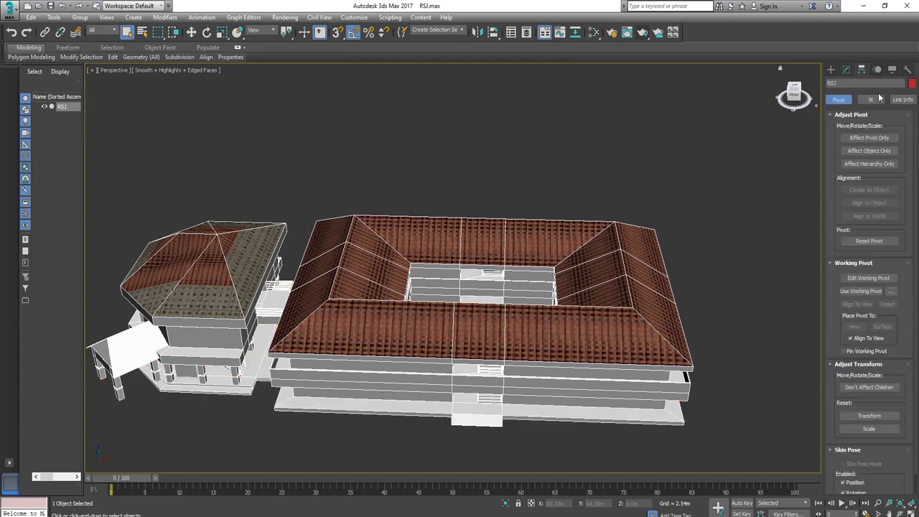
click(846, 70)
click(878, 215)
click(888, 100)
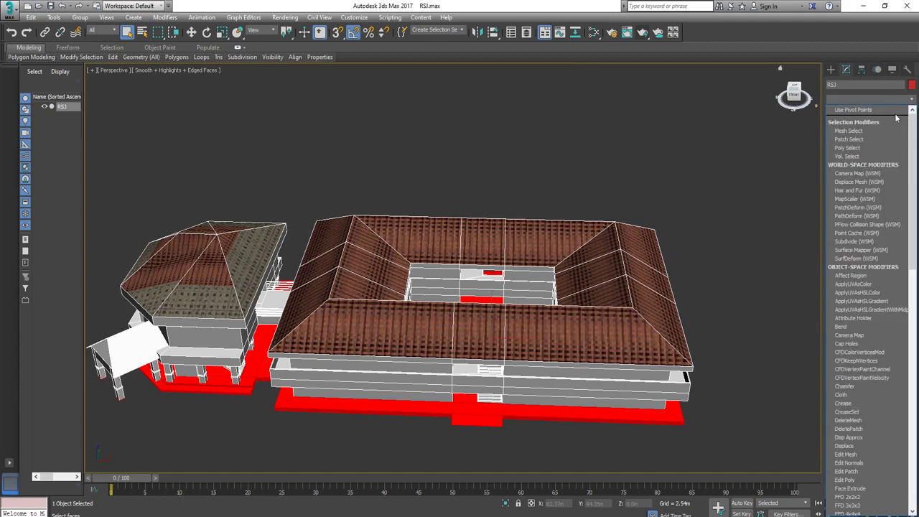
scroll(865, 323, down, 10)
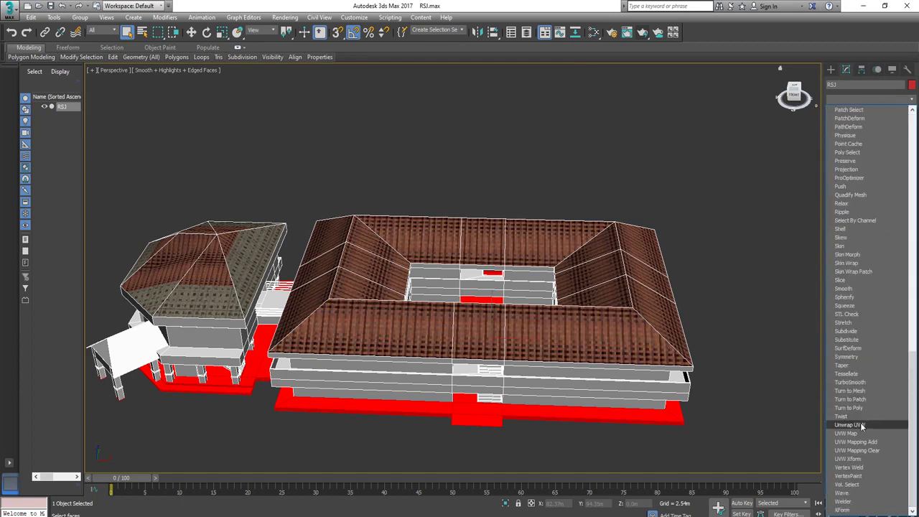
click(857, 424)
click(868, 412)
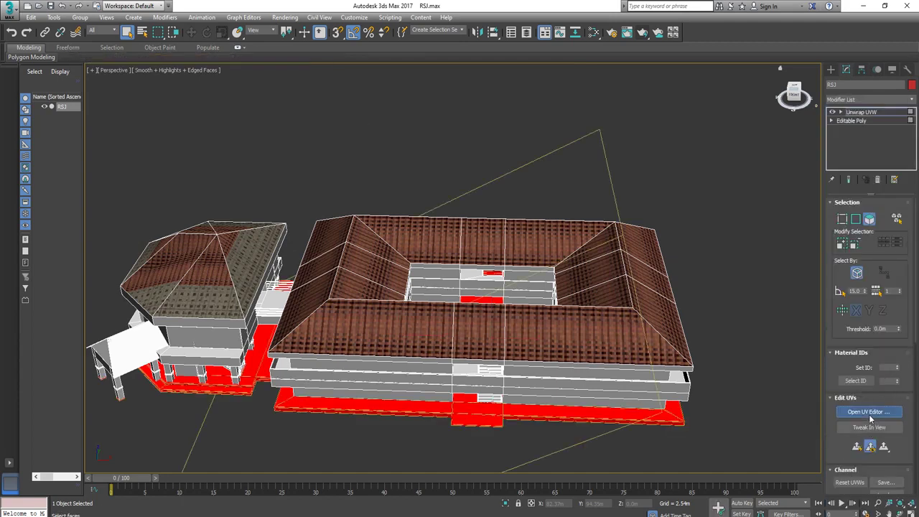
Close the UV editor and delete the Unwrap UVW modifier from the RSJ model.
click(320, 47)
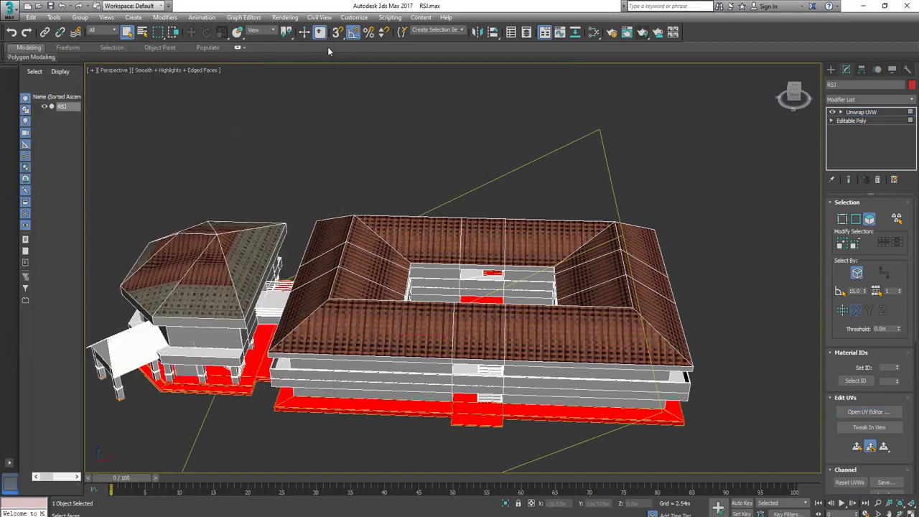
right_click(869, 115)
click(868, 125)
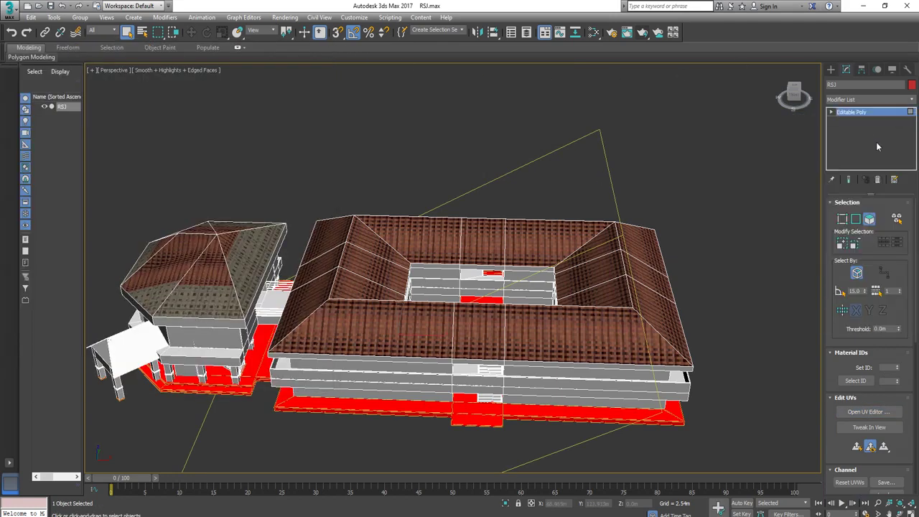
Apply a UVW Map modifier to the selected base polygons with Box mapping and length, width and height of 1 m.
scroll(869, 359, down, 5)
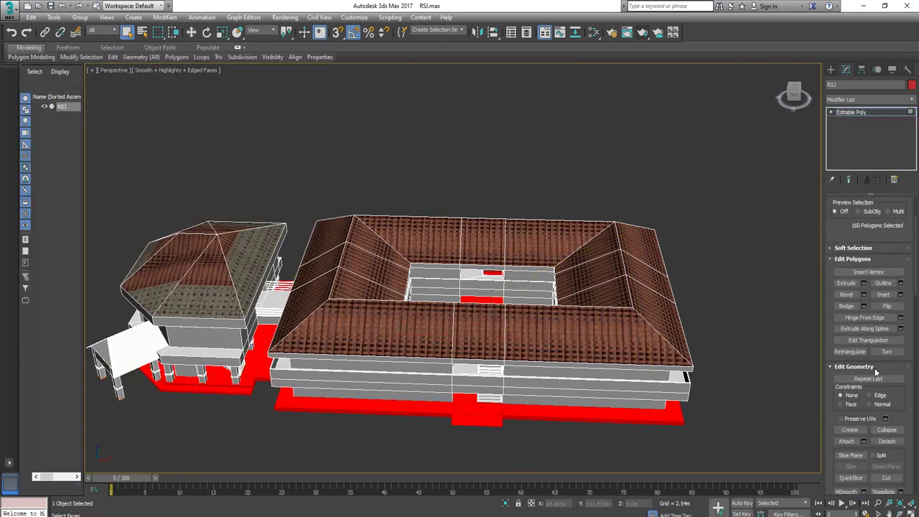
scroll(879, 409, down, 4)
scroll(865, 399, up, 6)
scroll(862, 316, up, 5)
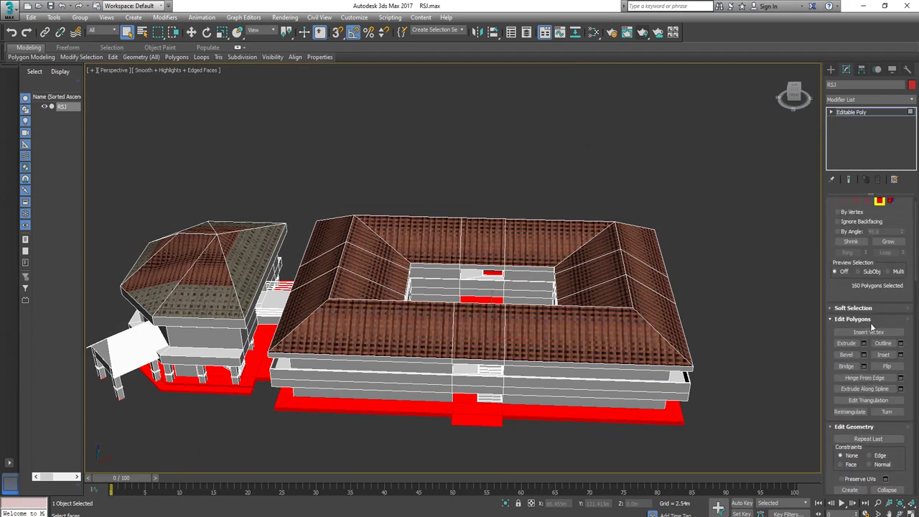
click(890, 101)
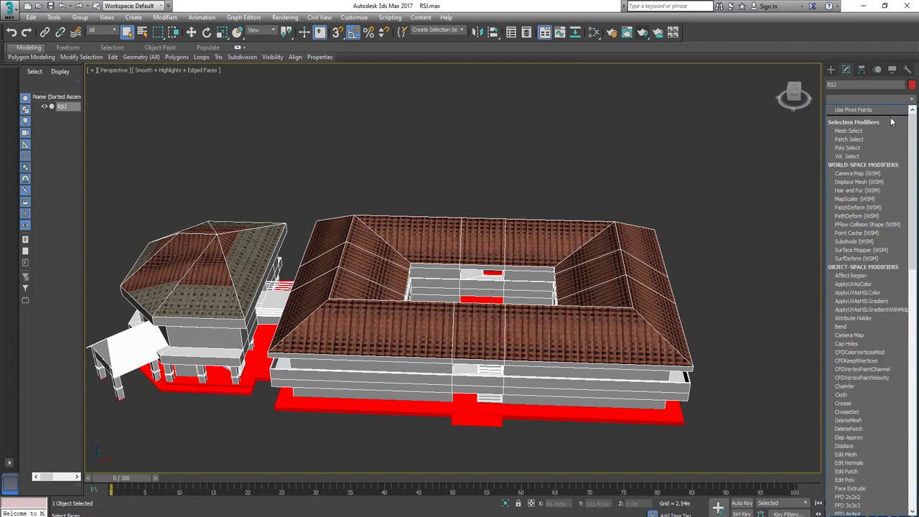
scroll(854, 431, down, 15)
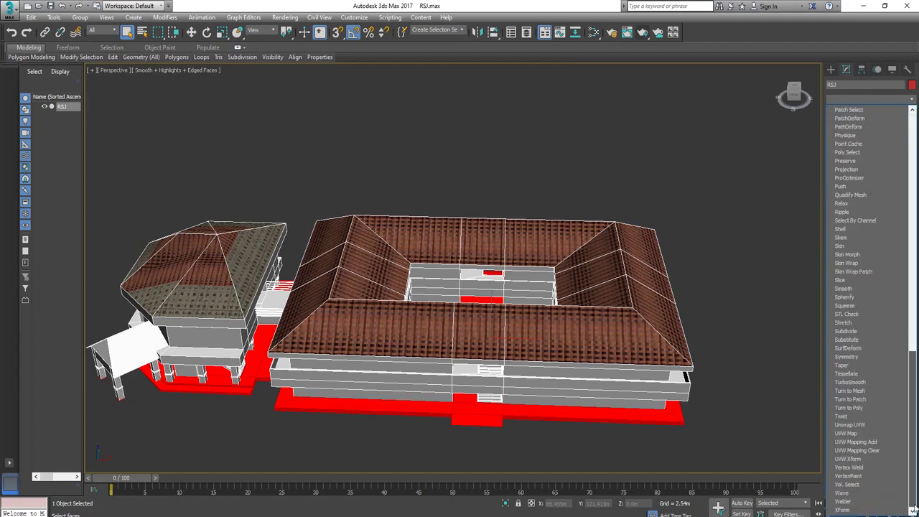
click(850, 433)
click(859, 260)
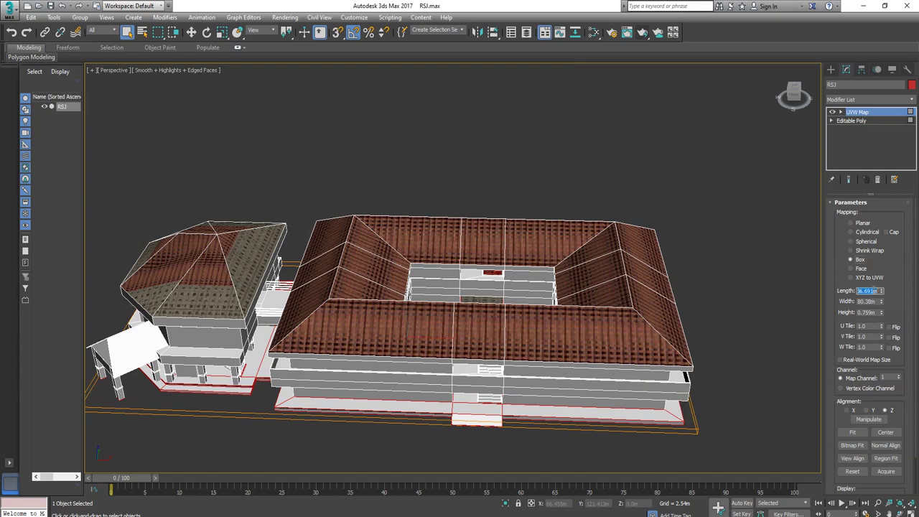
text(1)
key(Tab)
text(1)
key(Tab)
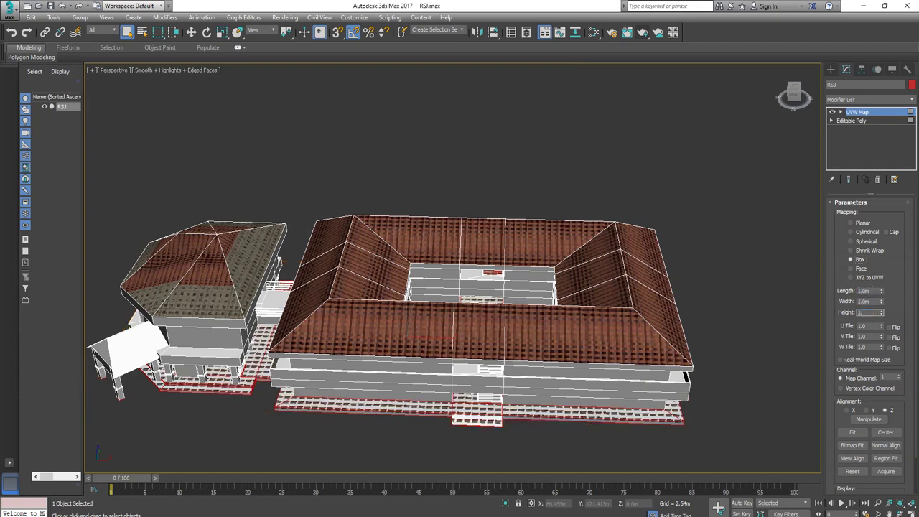
Convert the RSJ model to an Editable Poly and return to polygon selection with the base polygons selected.
right_click(624, 335)
mouse_move(636, 430)
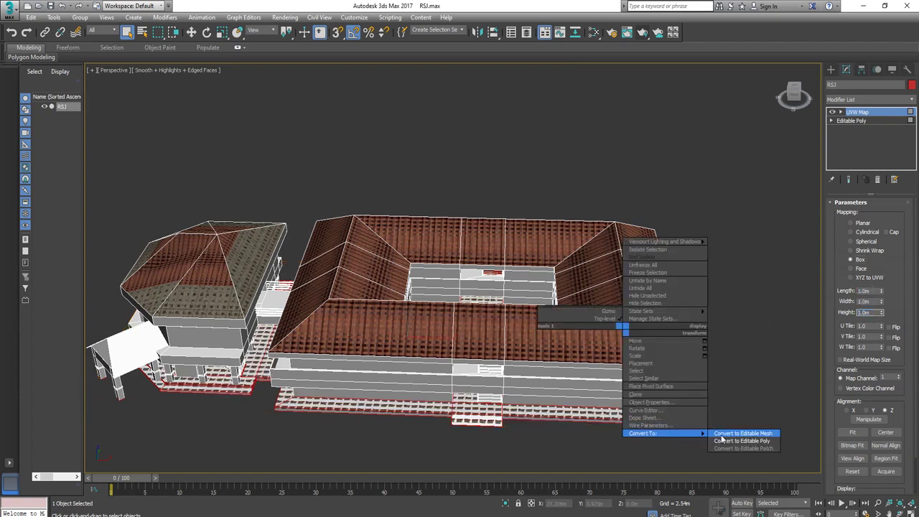
click(746, 440)
key(4)
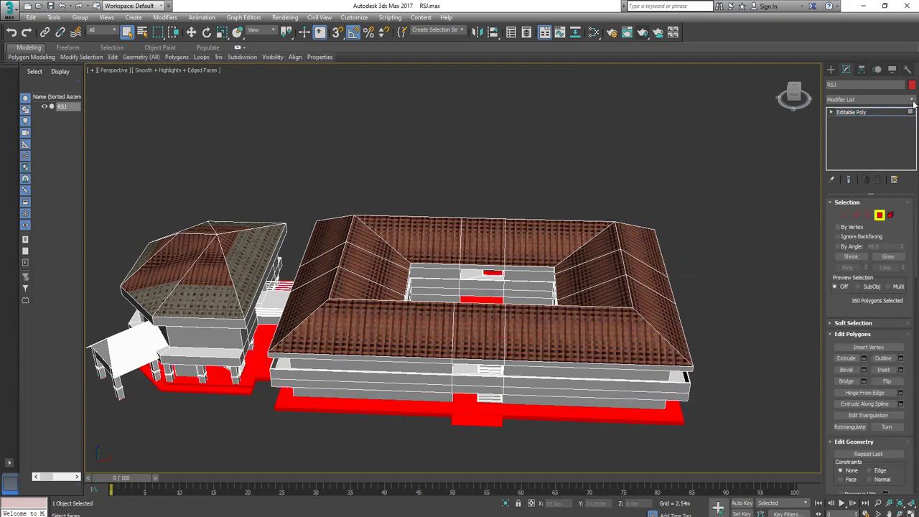
Apply an Unwrap UVW modifier to the base polygons and open the UV editor with the TeksturRSJ.jpg map as background.
click(912, 99)
drag(915, 132, 902, 416)
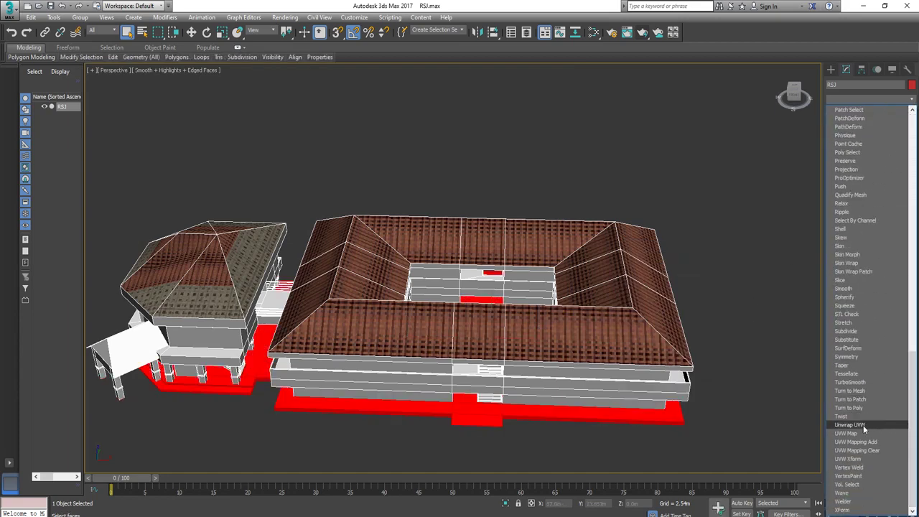
click(850, 425)
click(869, 411)
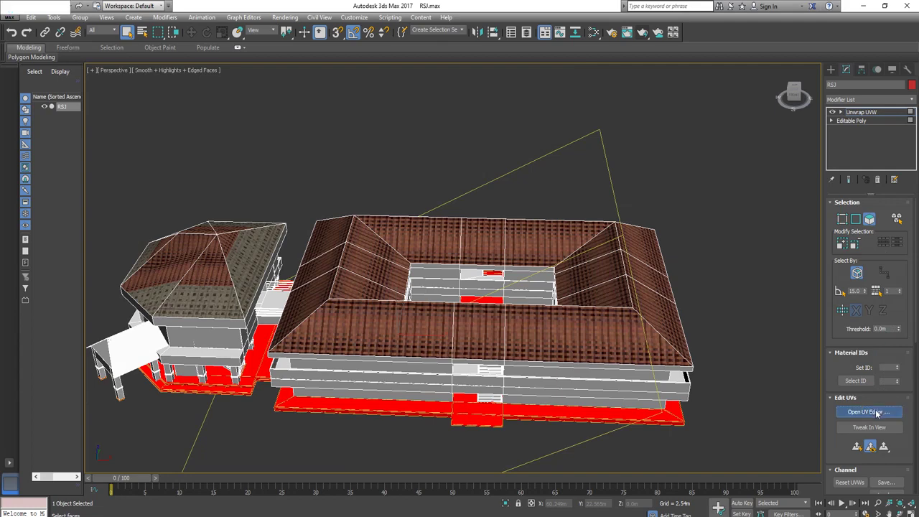
click(302, 74)
click(284, 99)
scroll(153, 211, down, 5)
scroll(184, 203, up, 3)
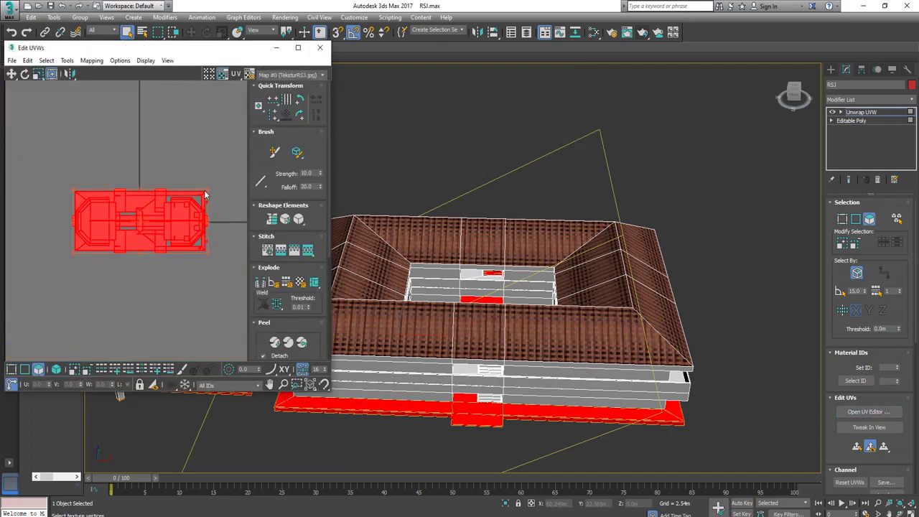
Scale the oversized base UVs down in several passes, moving them toward the texture square.
drag(209, 190, 140, 208)
scroll(154, 214, up, 7)
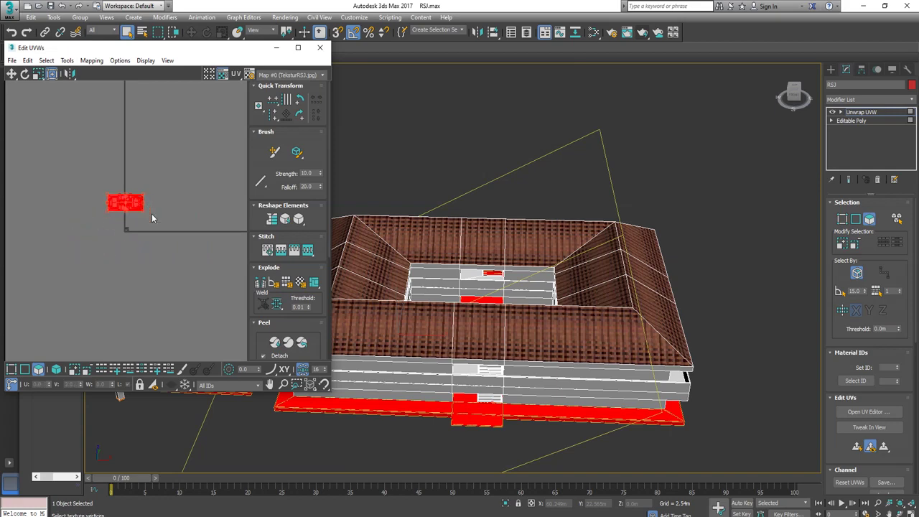
drag(90, 179, 135, 226)
drag(164, 192, 66, 237)
scroll(64, 248, up, 5)
middle_drag(98, 233, 178, 183)
drag(129, 188, 171, 244)
Shrink the base UVs further and place them over the paving area directly below the roof tile strip.
scroll(171, 241, up, 4)
drag(204, 202, 73, 275)
scroll(78, 272, up, 5)
middle_drag(83, 270, 237, 221)
scroll(167, 244, down, 1)
drag(112, 252, 156, 277)
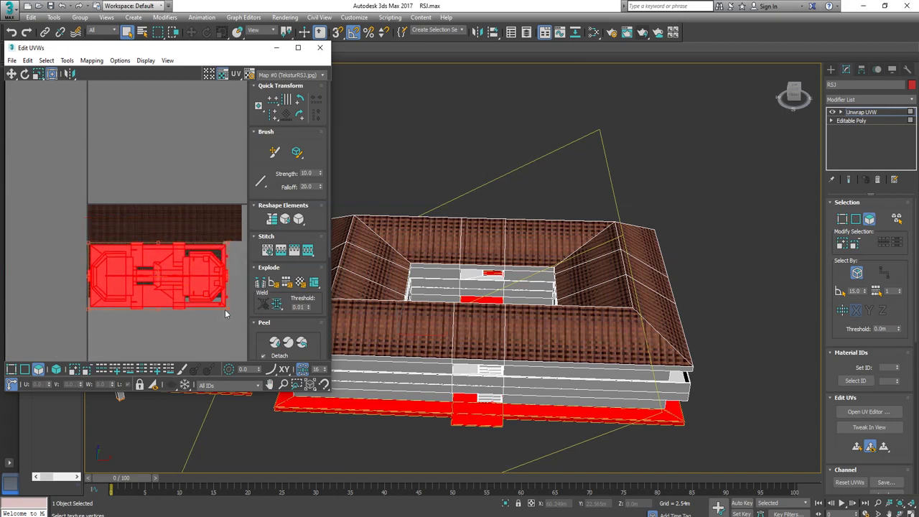
Reduce the base UVs slightly and centre them within the paving area of the texture.
drag(225, 308, 200, 293)
scroll(204, 290, up, 3)
middle_drag(207, 288, 194, 282)
mouse_move(163, 275)
mouse_down()
mouse_move(183, 274)
mouse_move(175, 274)
mouse_up()
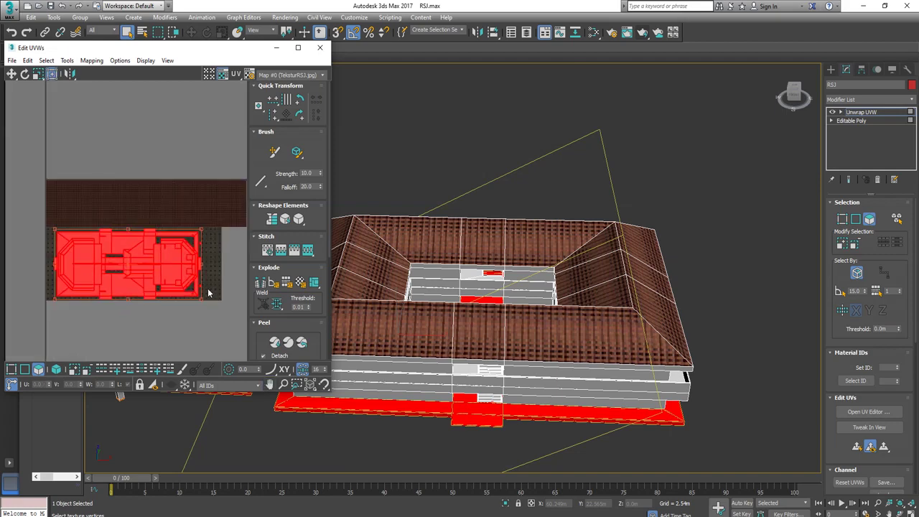
Enlarge the base UVs to nearly the roof tile strip's width, extending past the paving's right and lower edges.
scroll(170, 254, down, 2)
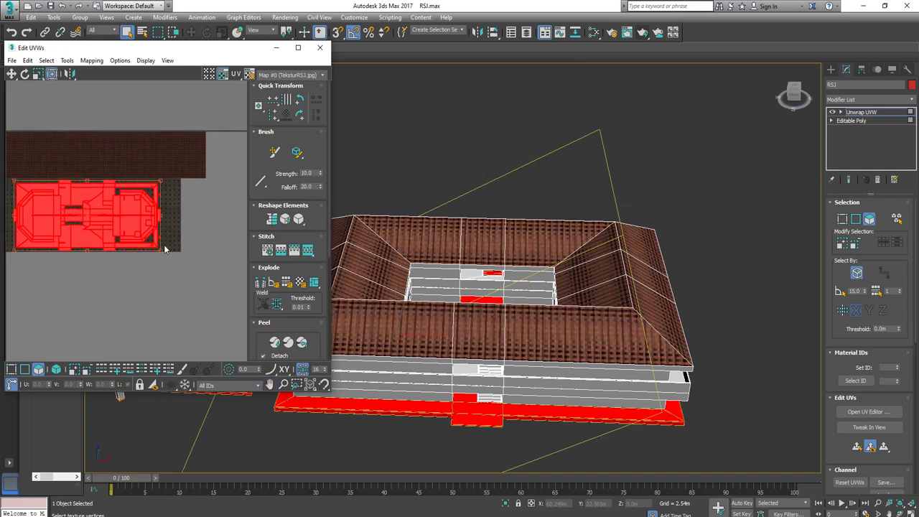
middle_drag(152, 240, 162, 243)
drag(142, 234, 195, 276)
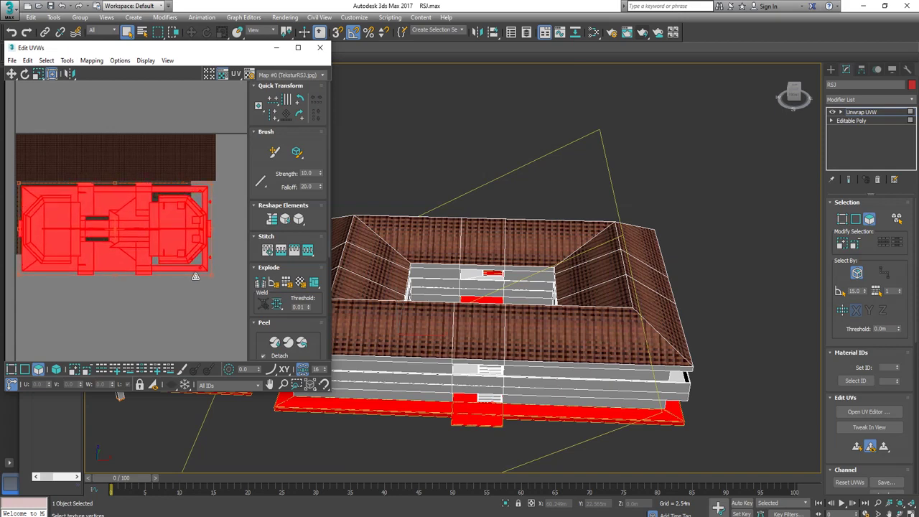
Convert the unwrapped RSJ model to an Editable Poly and deselect it.
right_click(500, 243)
mouse_move(547, 347)
click(623, 353)
click(722, 258)
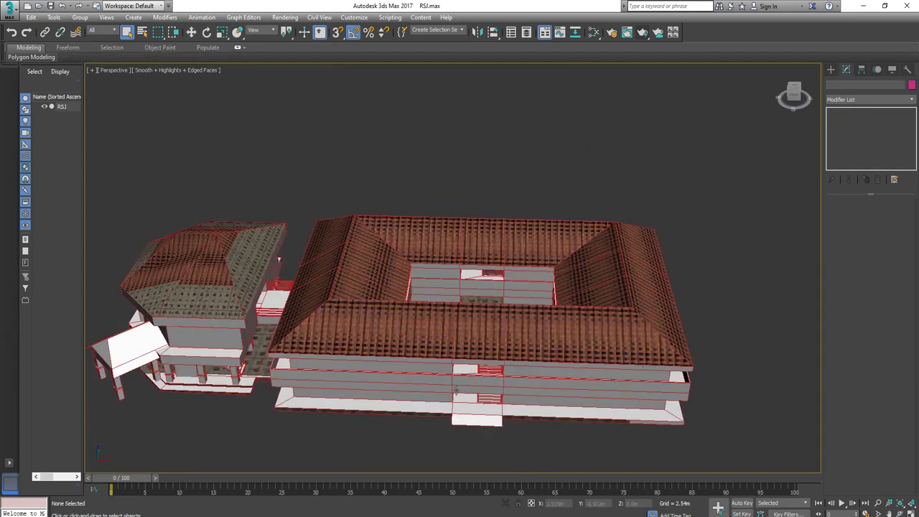
alt+middle_drag(633, 417, 625, 381)
middle_drag(536, 380, 589, 357)
Switch to Photoshop and duplicate the paving layer across the full canvas width and into a second row below.
click(672, 515)
scroll(402, 358, down, 3)
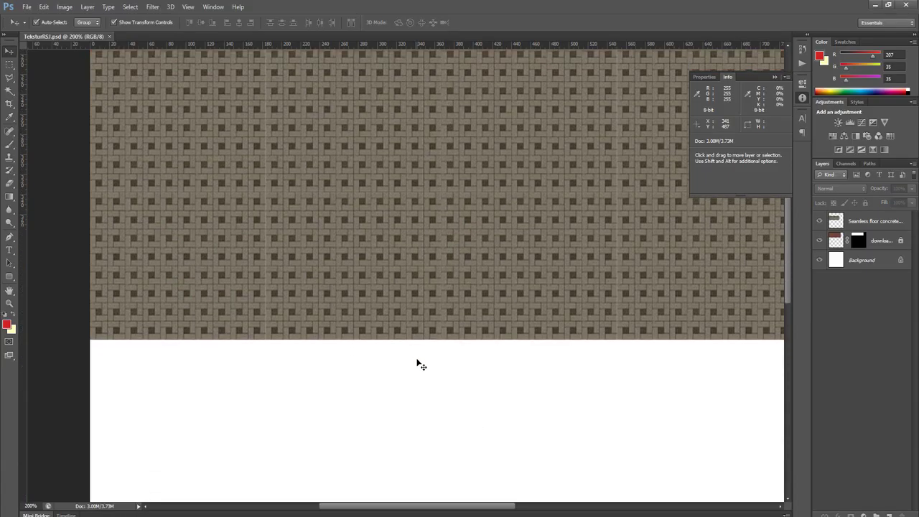
alt+scroll(433, 369, down, 3)
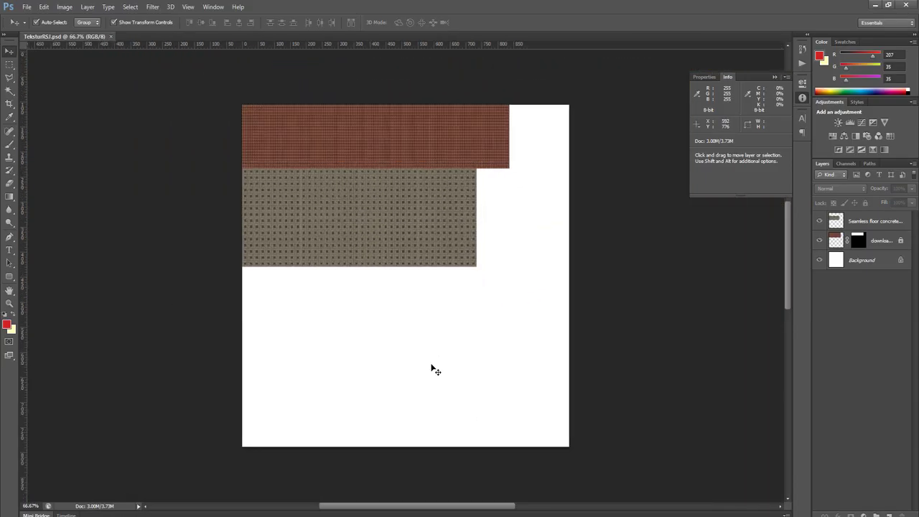
click(454, 237)
drag(404, 223, 419, 199)
alt+drag(348, 200, 515, 206)
drag(500, 301, 404, 294)
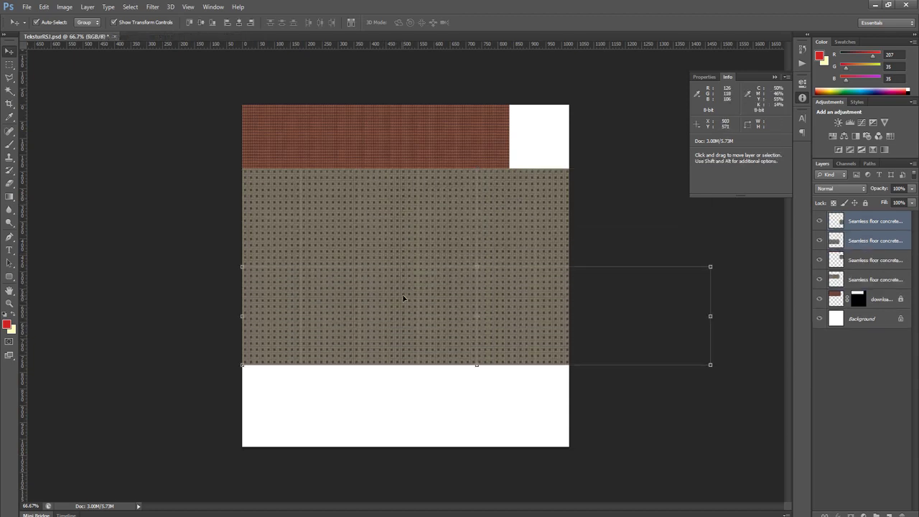
Merge the four paving layers into a single layer.
click(853, 280)
shift+click(869, 222)
right_click(870, 222)
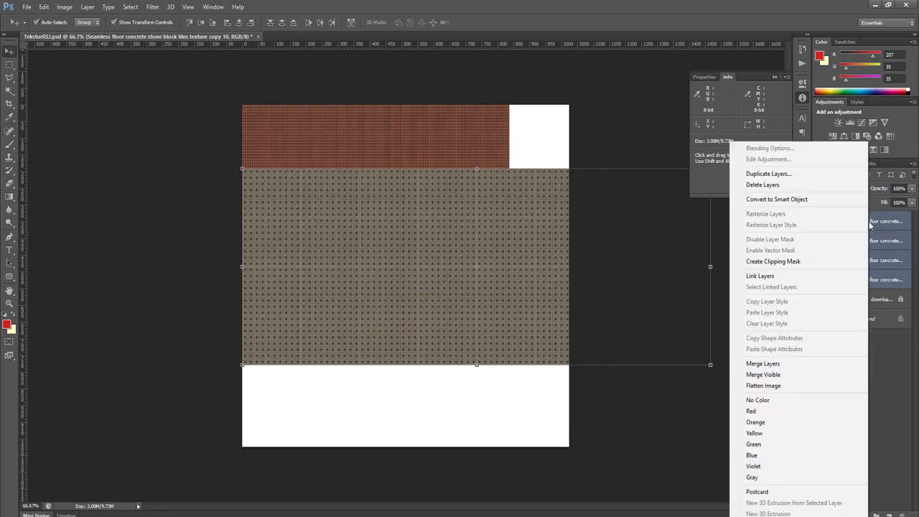
click(778, 365)
key(ctrl+e)
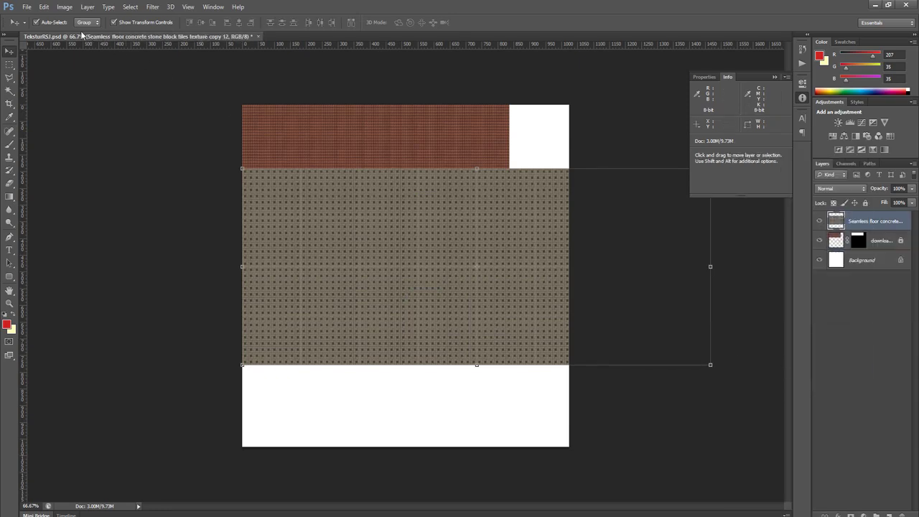
Mask the merged paving layer to a rectangle as wide as the roof tile strip.
click(9, 63)
drag(242, 133, 507, 304)
click(850, 515)
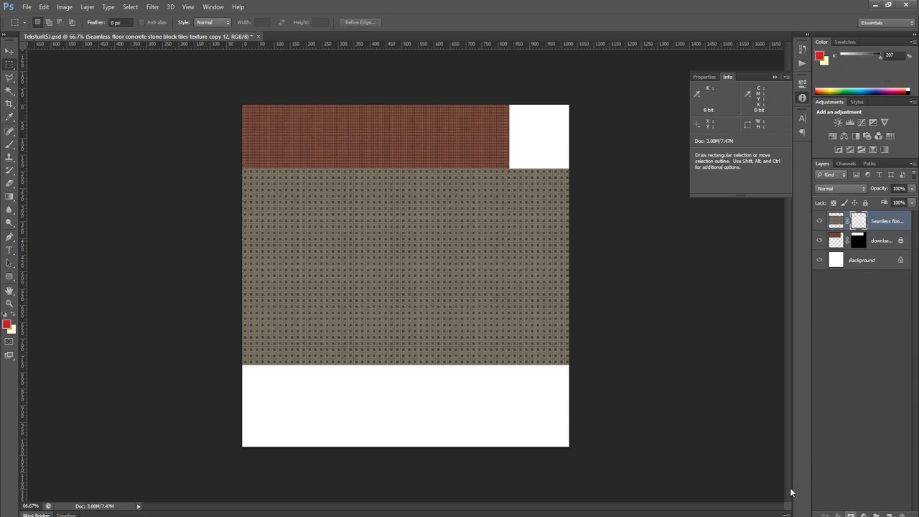
Save a copy of the TeksturRSJ texture sheet in JPEG format.
key(ctrl+shift+s)
click(430, 264)
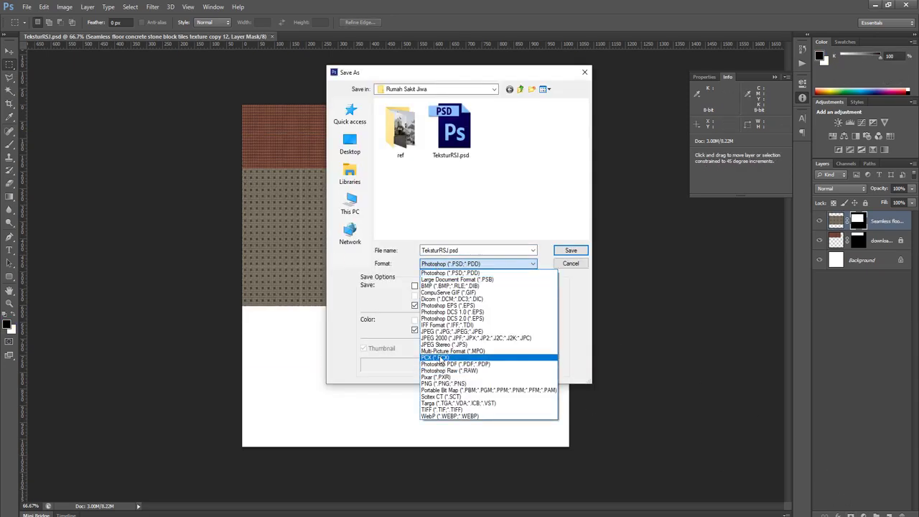
click(439, 332)
key(Return)
key(Return)
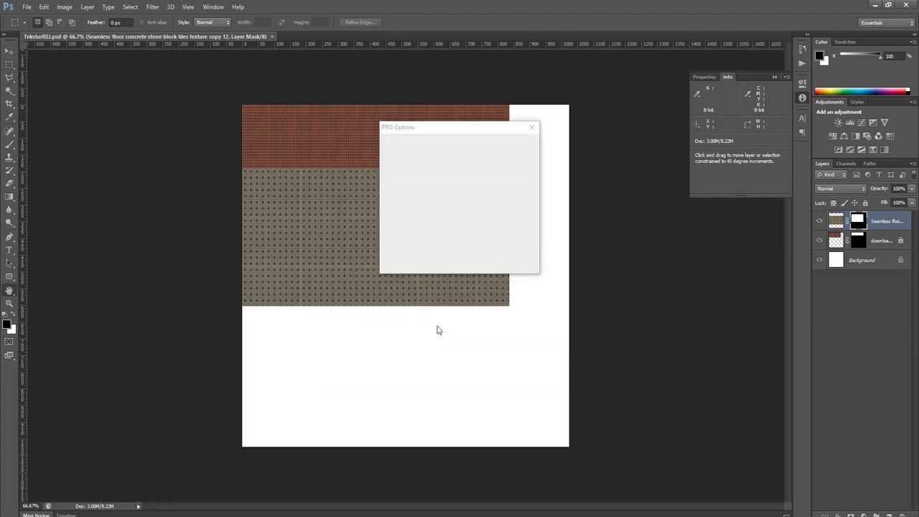
key(Return)
Switch to 3ds Max and examine the updated paving texture on the base around the building.
key(alt+Tab)
key(alt+Tab)
key(alt+Tab)
key(alt+Tab)
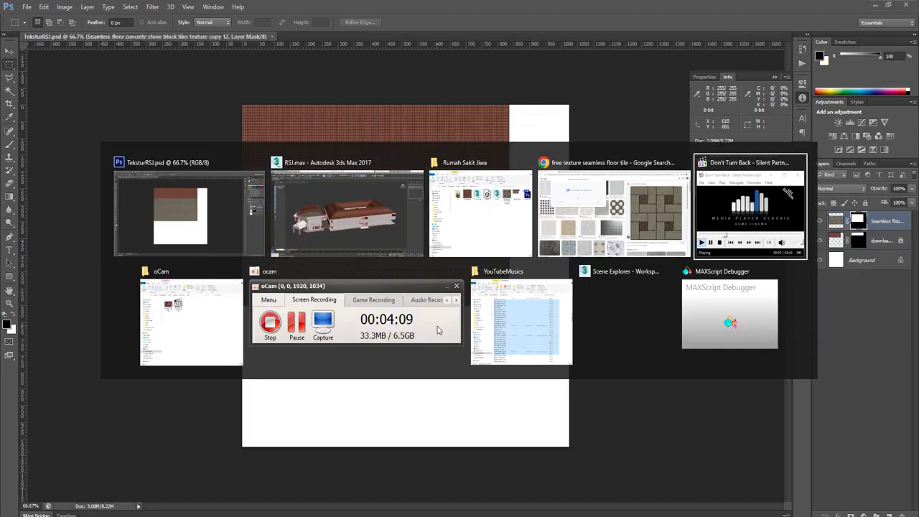
key(Escape)
key(alt+Tab)
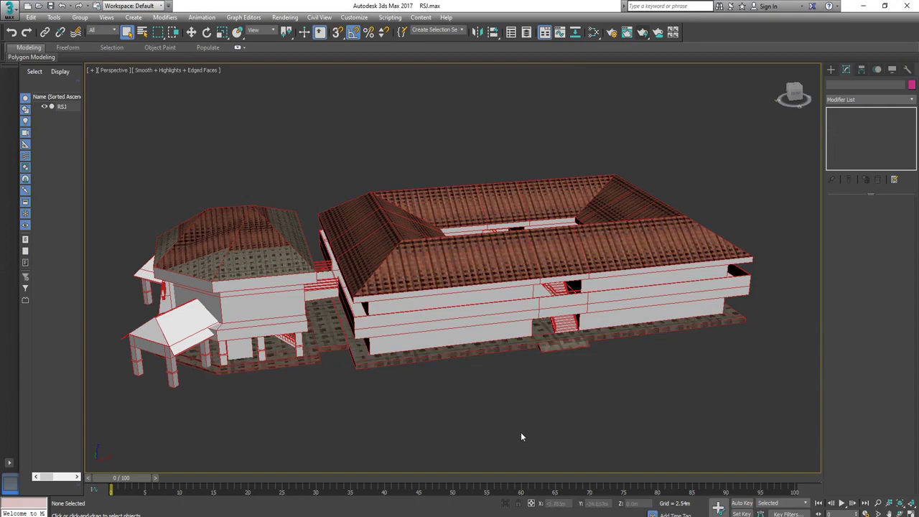
alt+middle_drag(504, 393, 371, 350)
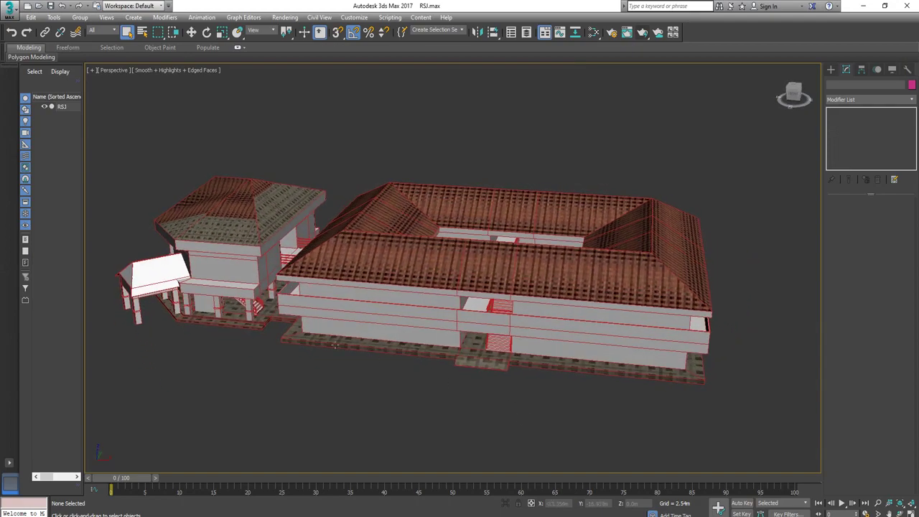
scroll(334, 346, up, 4)
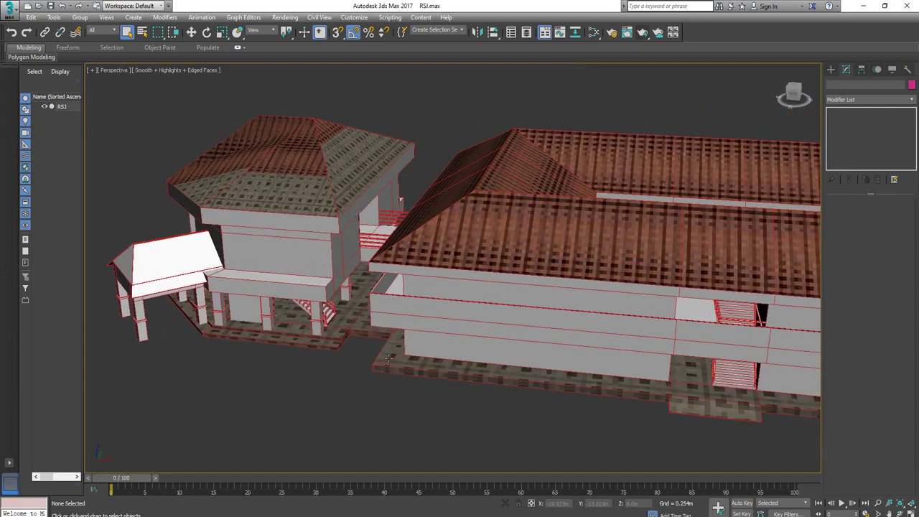
scroll(387, 349, down, 5)
Switch to Photoshop and toggle the visibility of the roof tile and paving layers to check their extents.
key(alt+Tab)
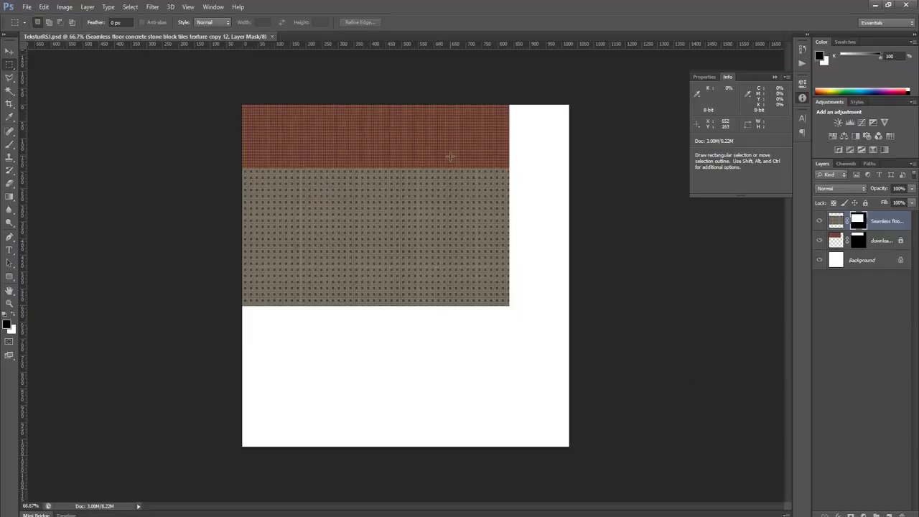
click(819, 241)
click(819, 240)
click(818, 223)
click(819, 223)
click(818, 224)
click(819, 224)
Move the paving layer about 110 px straight down, leaving a gap below the roof tile strip.
click(837, 242)
key(v)
drag(452, 217, 451, 254)
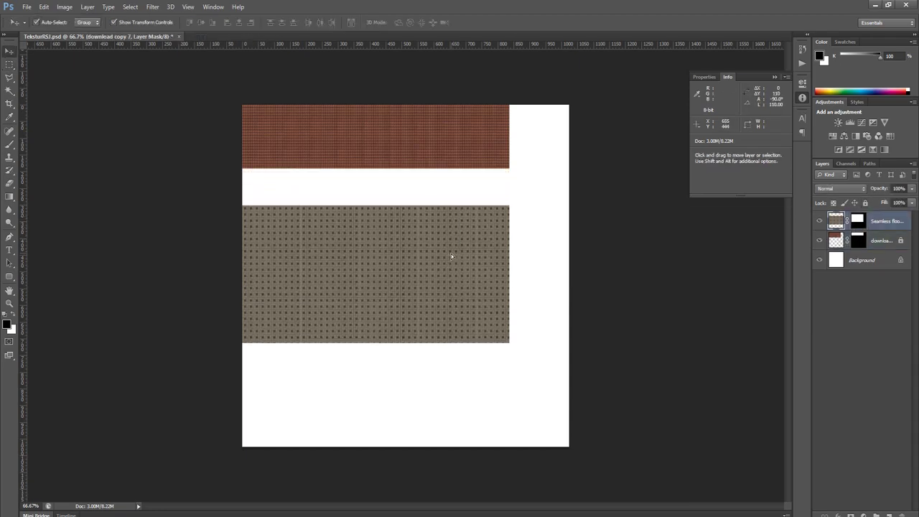
right_click(859, 219)
click(863, 396)
Unlock the roof tile layer and delete its layer mask to fill the gap above the paving.
right_click(858, 244)
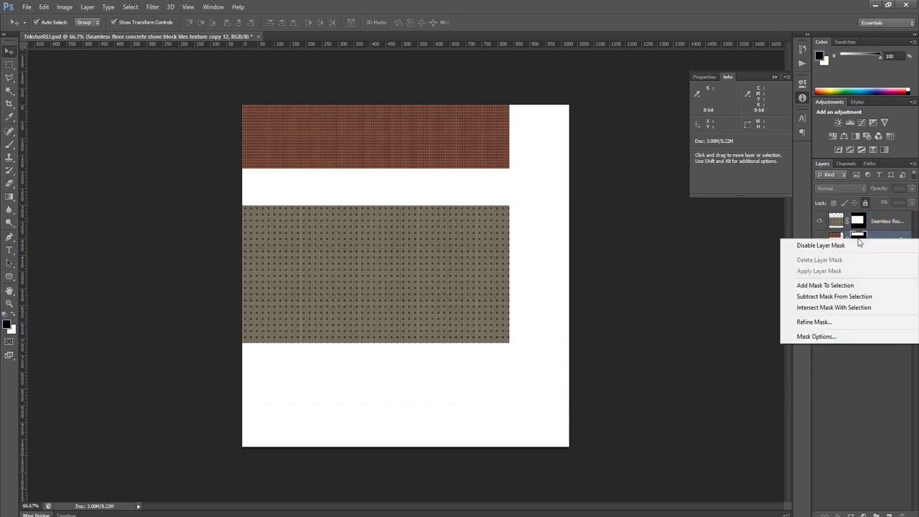
key(Escape)
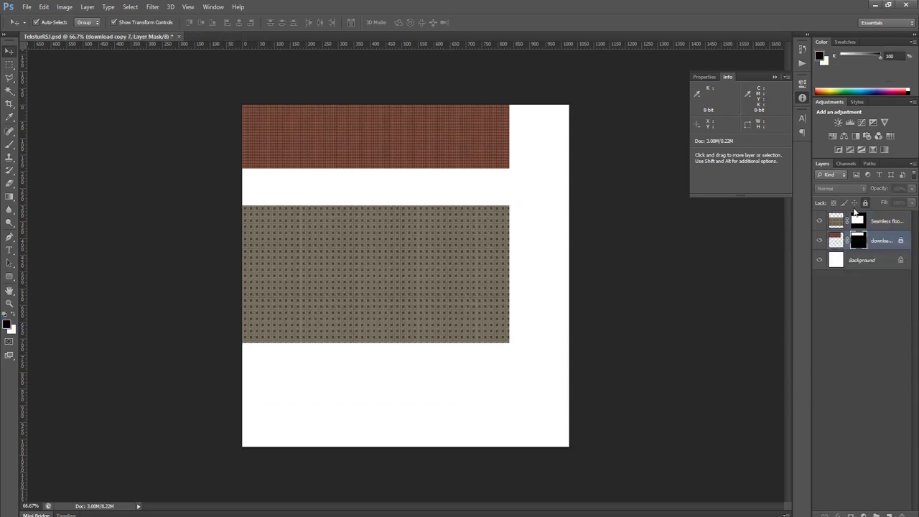
right_click(859, 241)
click(861, 260)
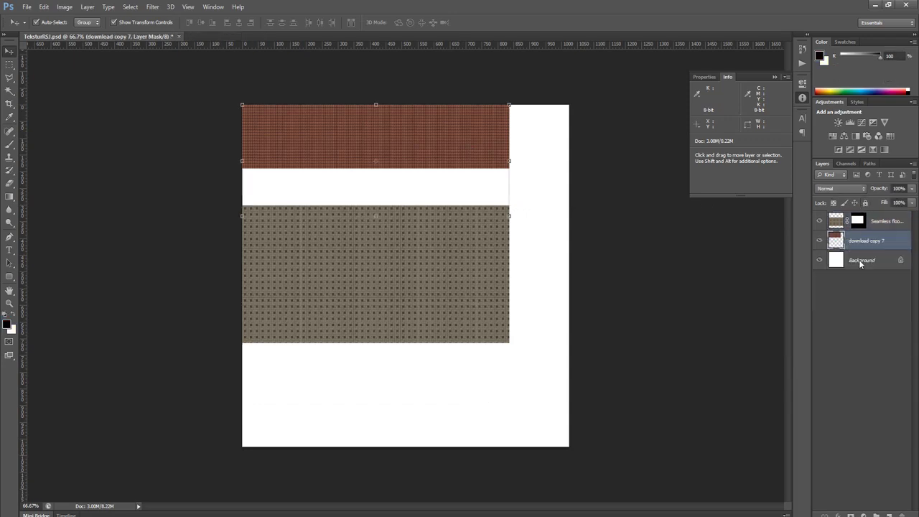
click(659, 321)
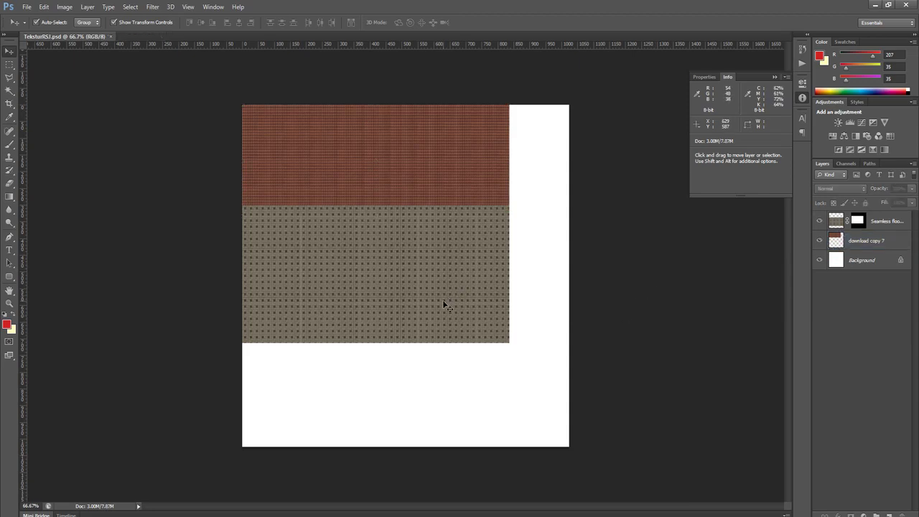
Move the paving layer about 35 px straight down and compare the sheet with the building in 3ds Max.
mouse_move(416, 285)
mouse_down()
mouse_move(429, 318)
mouse_move(431, 291)
mouse_up()
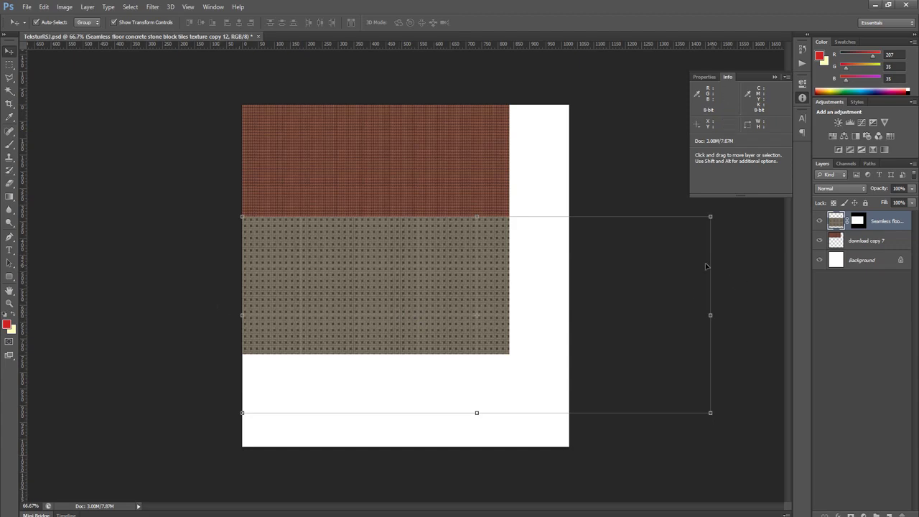
click(858, 221)
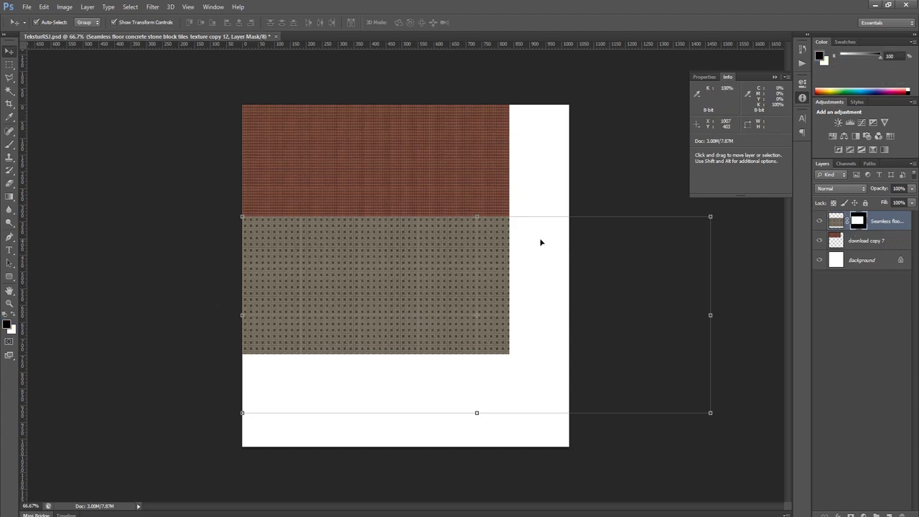
key(alt+Tab)
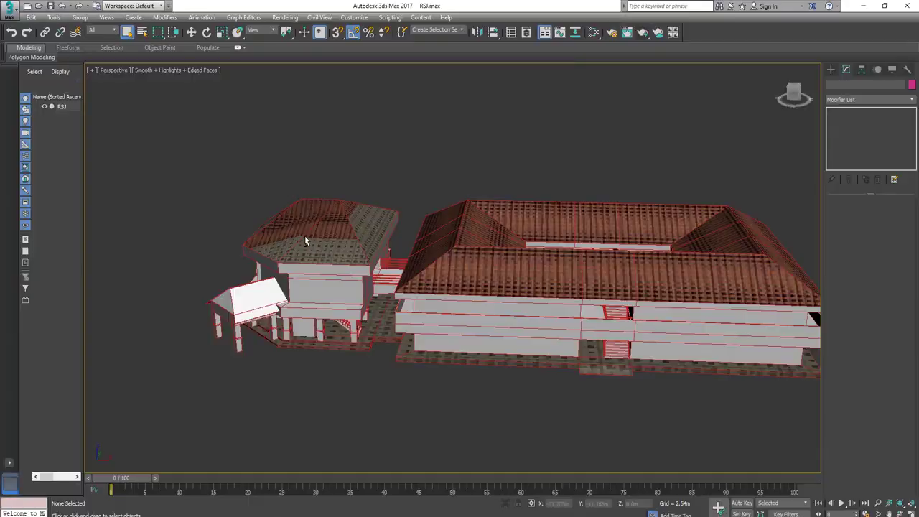
key(alt+Tab)
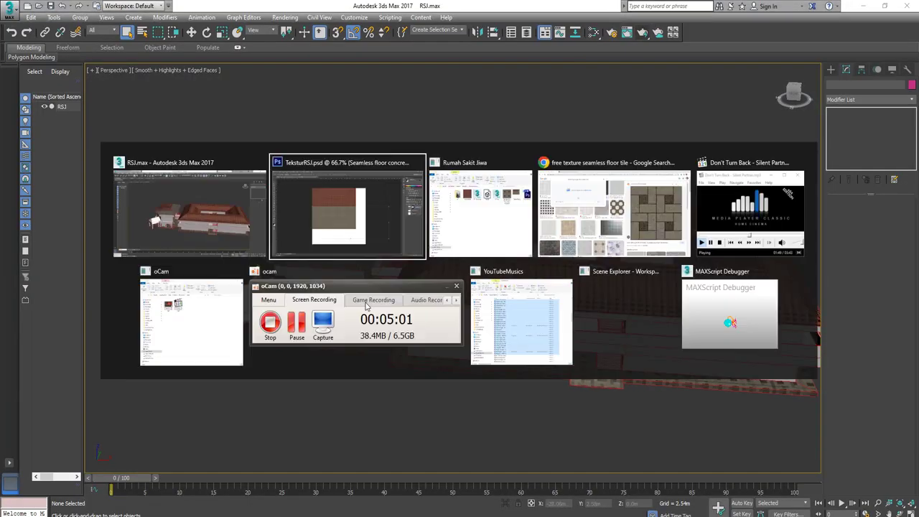
Save the texture sheet as a JPEG in the Rumah Sakit Jiwa folder at maximum quality 12, replacing the earlier export.
key(ctrl+shift+s)
click(438, 264)
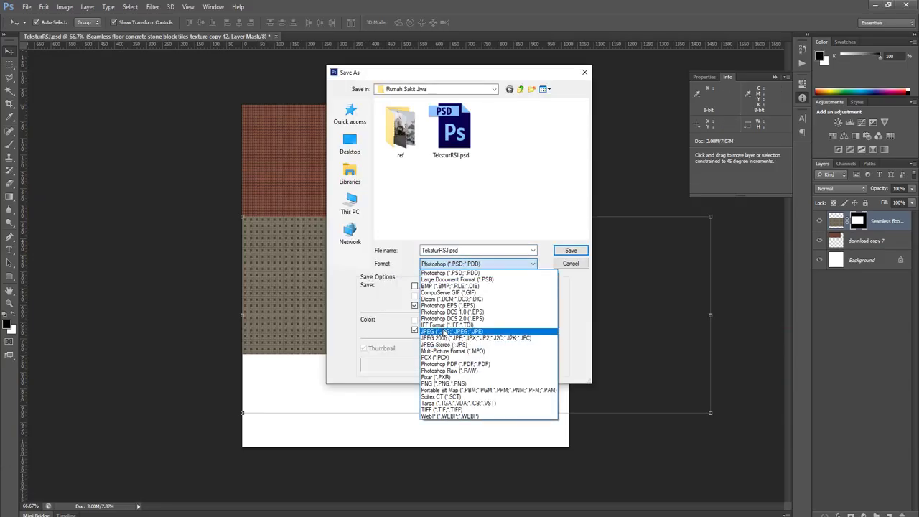
click(444, 333)
key(Return)
key(Return)
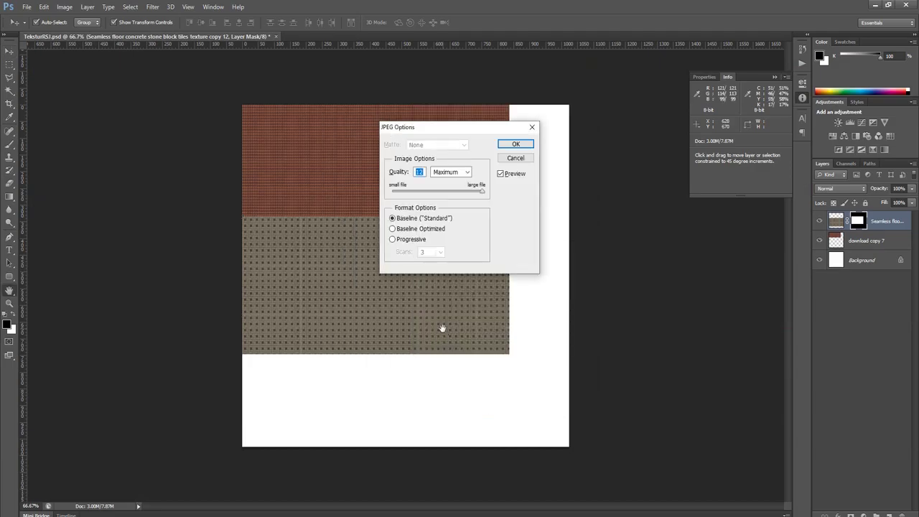
key(Return)
Switch to 3ds Max, render a close-up of the main building's base corner and examine the paving.
key(alt+Tab)
alt+middle_drag(421, 332, 412, 350)
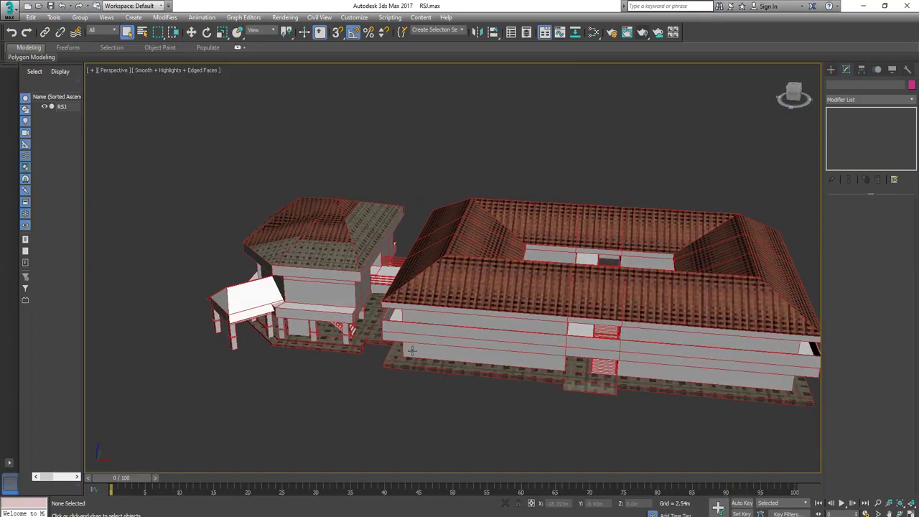
alt+middle_drag(428, 352, 488, 327)
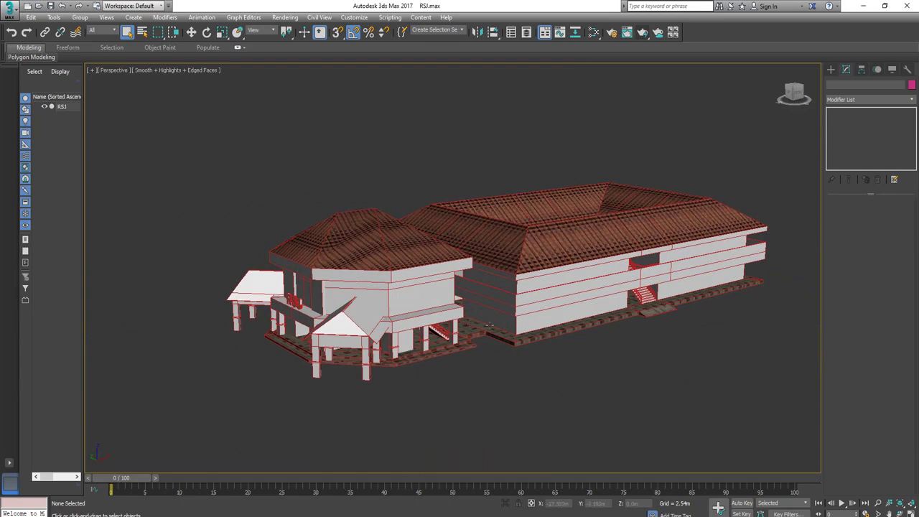
scroll(584, 338, up, 10)
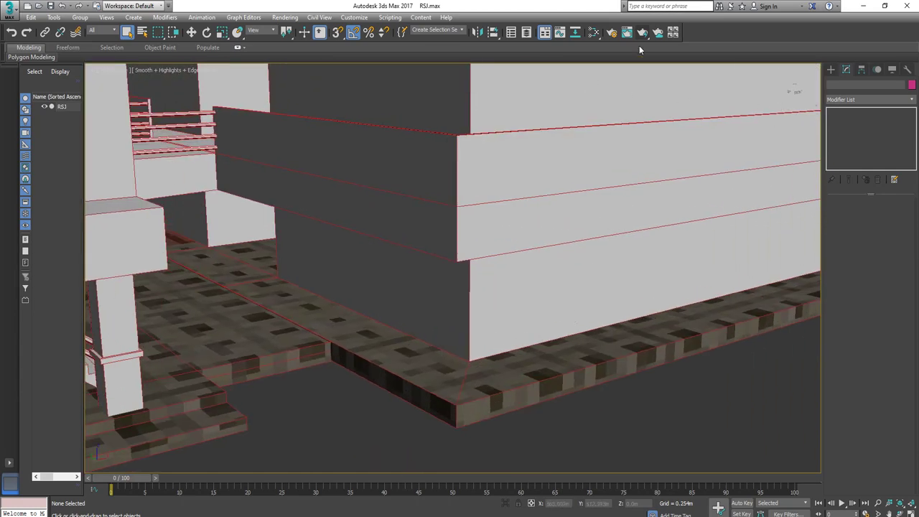
click(642, 32)
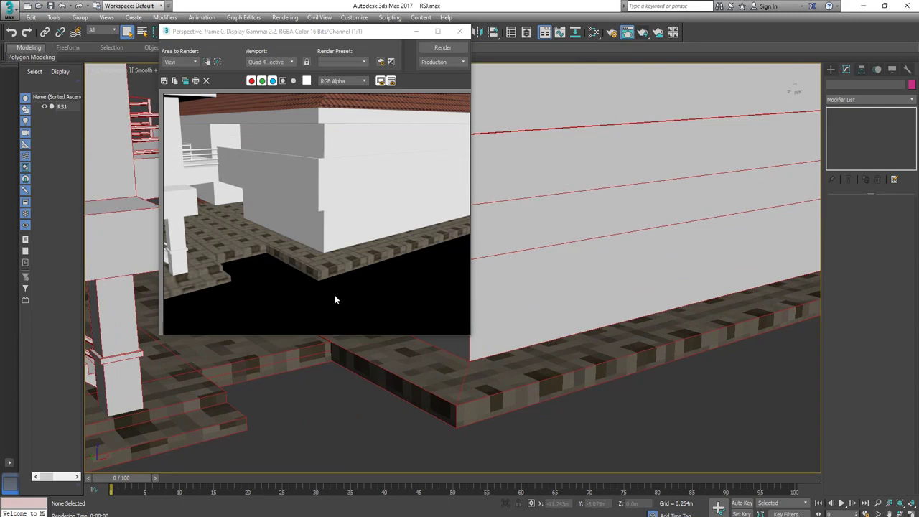
scroll(374, 297, down, 1)
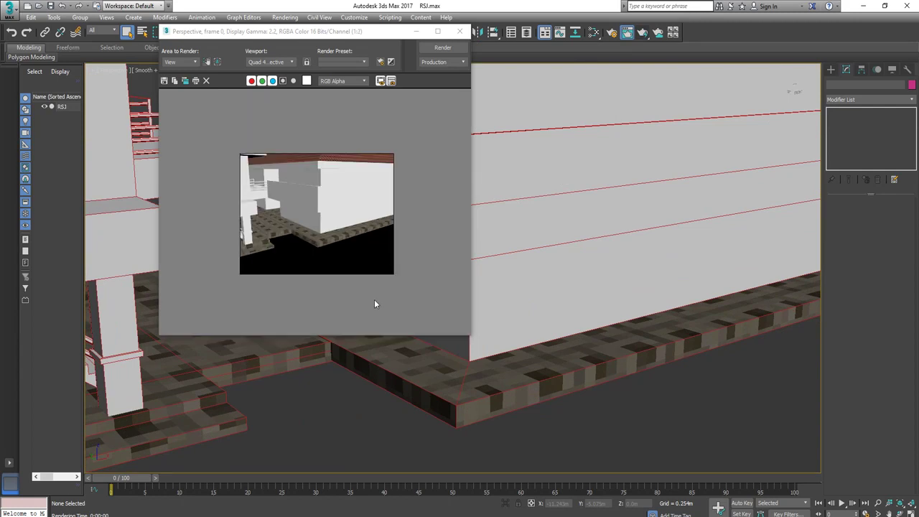
scroll(372, 297, up, 1)
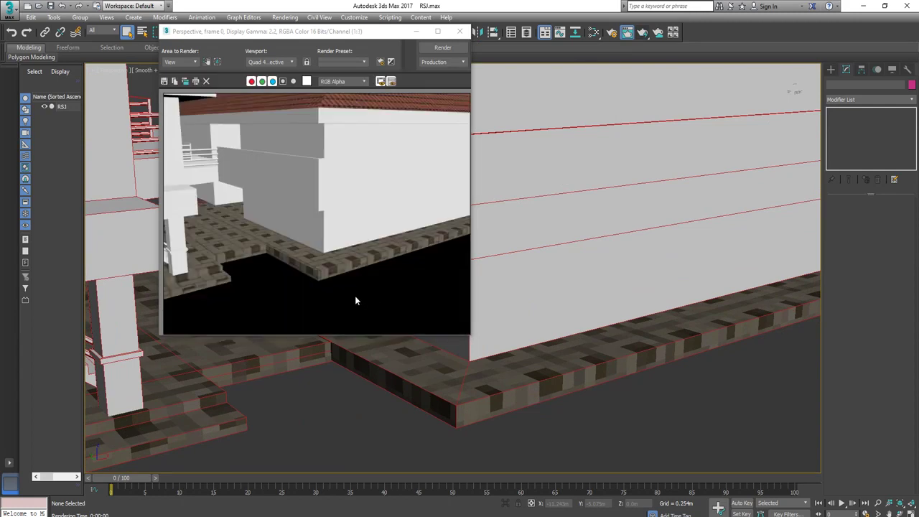
scroll(354, 296, down, 3)
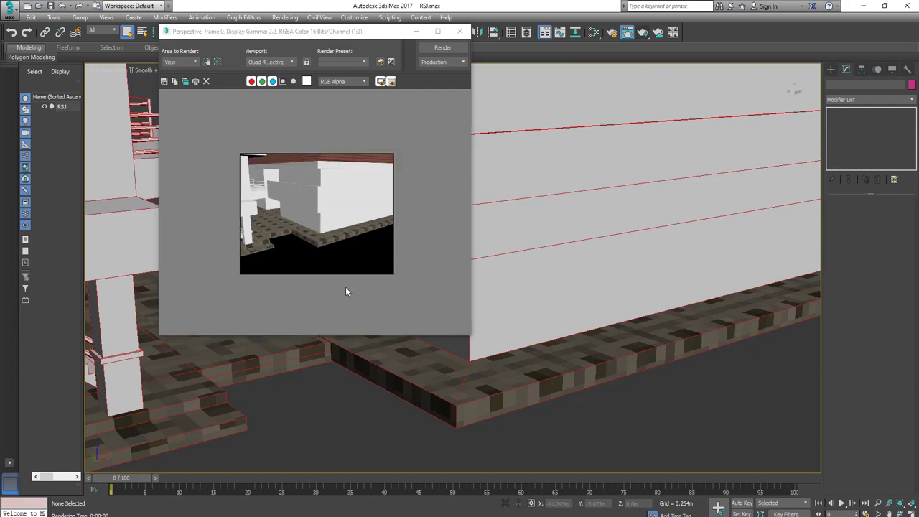
Render the octagonal entrance building with its porches, examine it and close the rendered frame.
alt+middle_drag(506, 350, 569, 350)
scroll(518, 352, down, 4)
scroll(559, 353, up, 2)
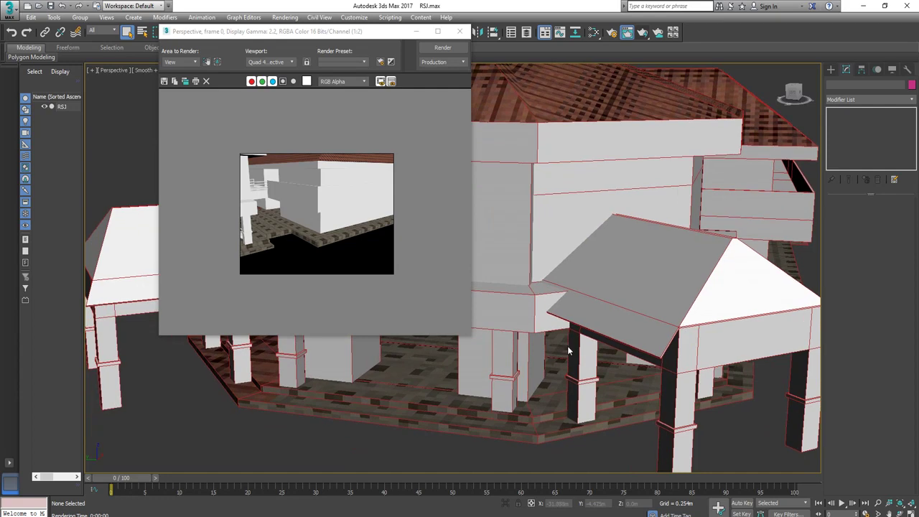
click(442, 47)
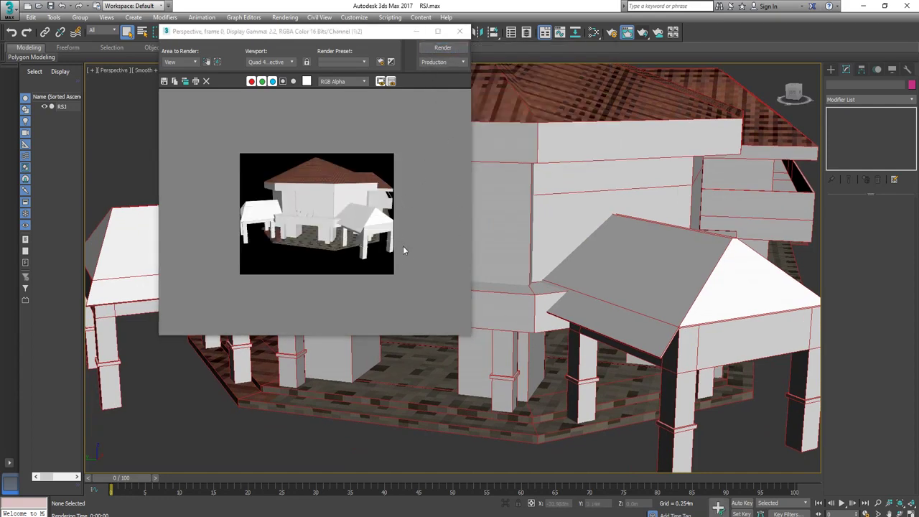
click(459, 31)
key(alt+Tab)
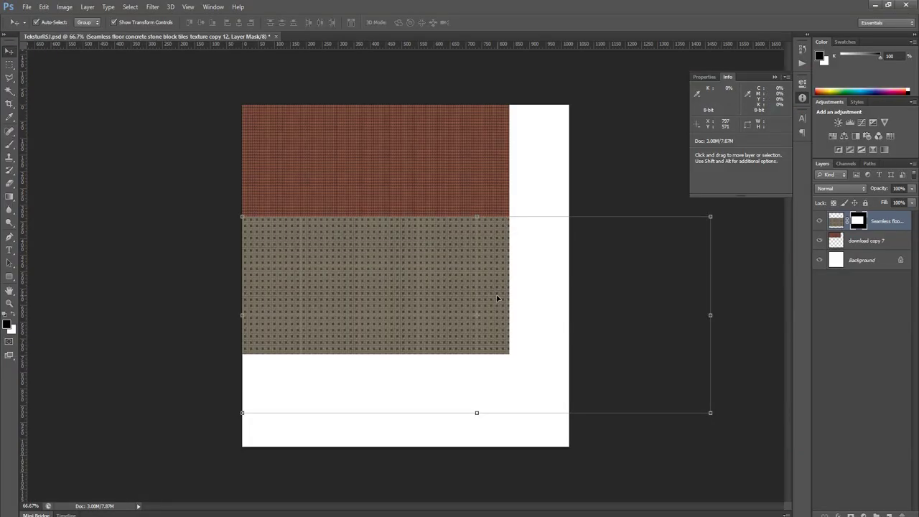
key(alt+Tab)
Apply Unwrap UVW to the selected base polygons of the RSJ object and show TeksturRSJ.jpg behind their UVs.
click(421, 367)
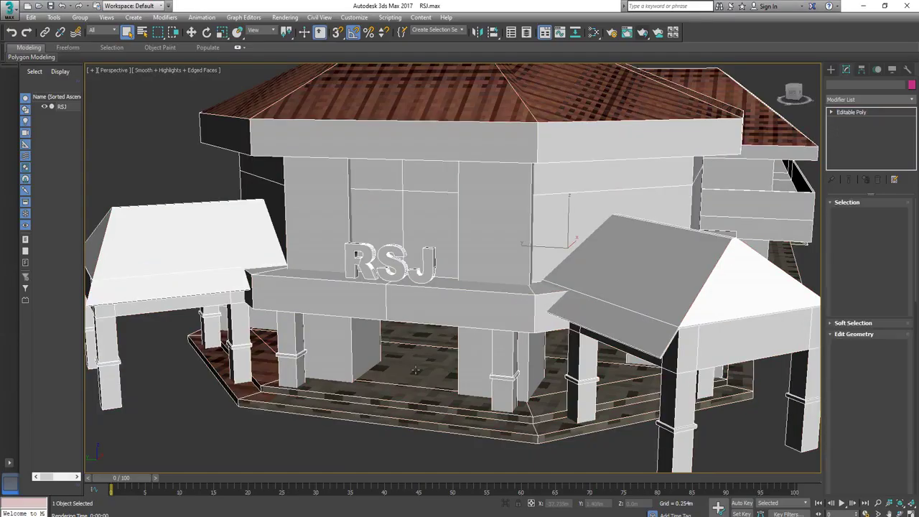
key(4)
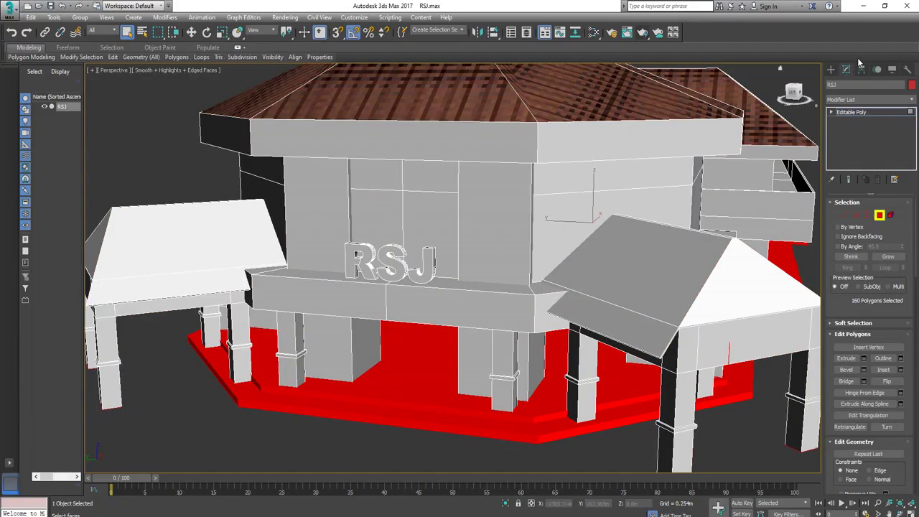
click(908, 102)
scroll(864, 301, down, 10)
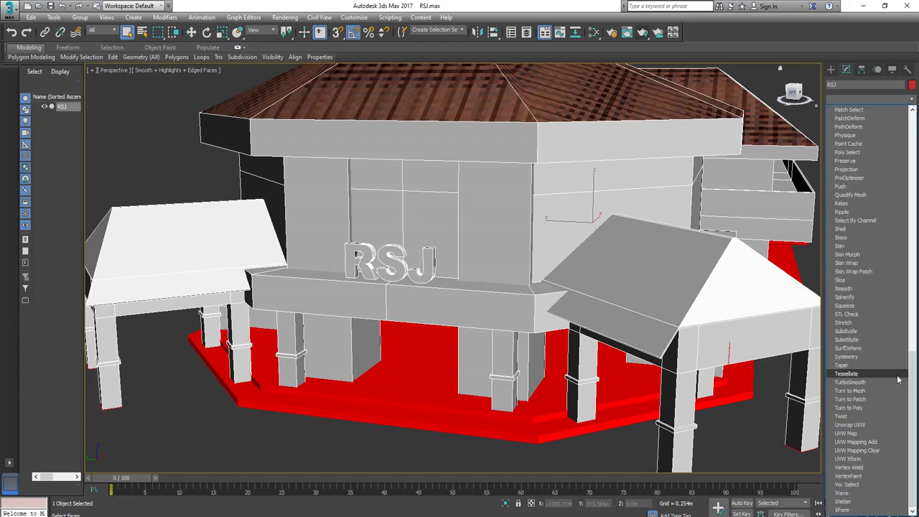
click(854, 426)
click(870, 411)
click(284, 74)
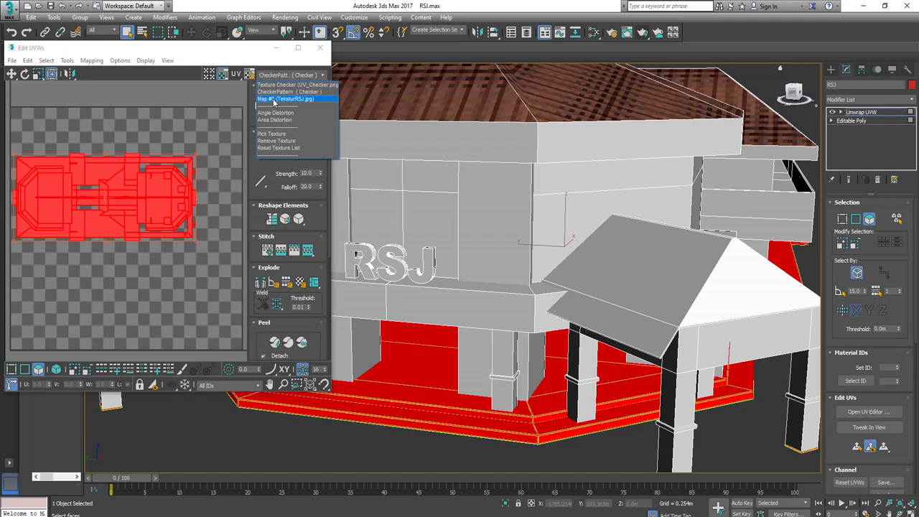
click(274, 99)
Move the base UVs straight down onto the paving area and convert the RSJ object back to Editable Poly.
drag(167, 181, 168, 219)
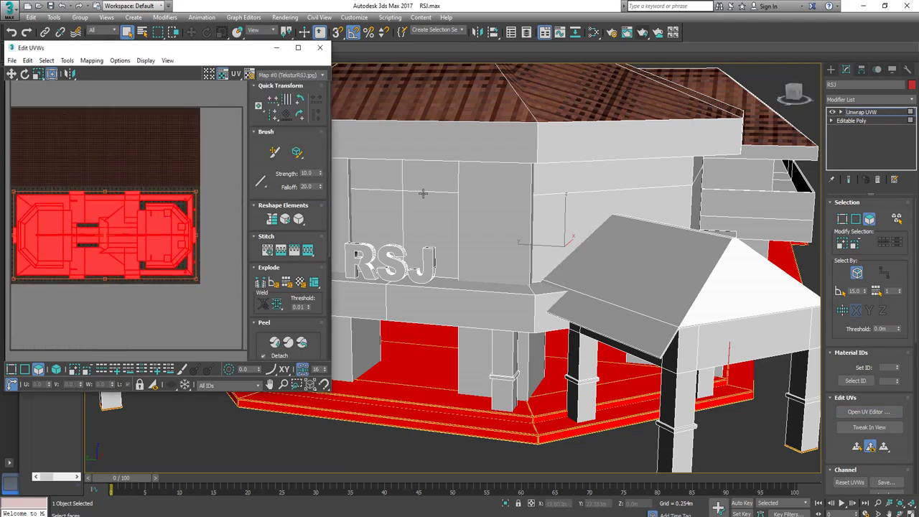
right_click(457, 188)
mouse_move(502, 298)
click(574, 300)
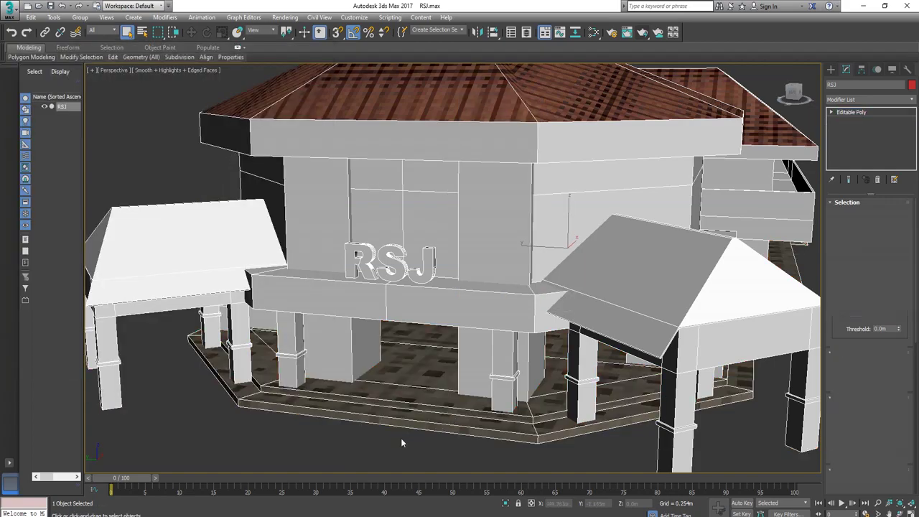
click(373, 451)
Select the two polygons forming one slope and its overhang on the first porch roof of the entrance building.
scroll(379, 438, down, 6)
alt+middle_drag(421, 402, 215, 308)
scroll(492, 316, up, 6)
alt+middle_drag(495, 316, 345, 308)
click(344, 308)
key(4)
click(366, 326)
ctrl+click(391, 356)
scroll(374, 350, up, 5)
alt+middle_drag(374, 350, 287, 336)
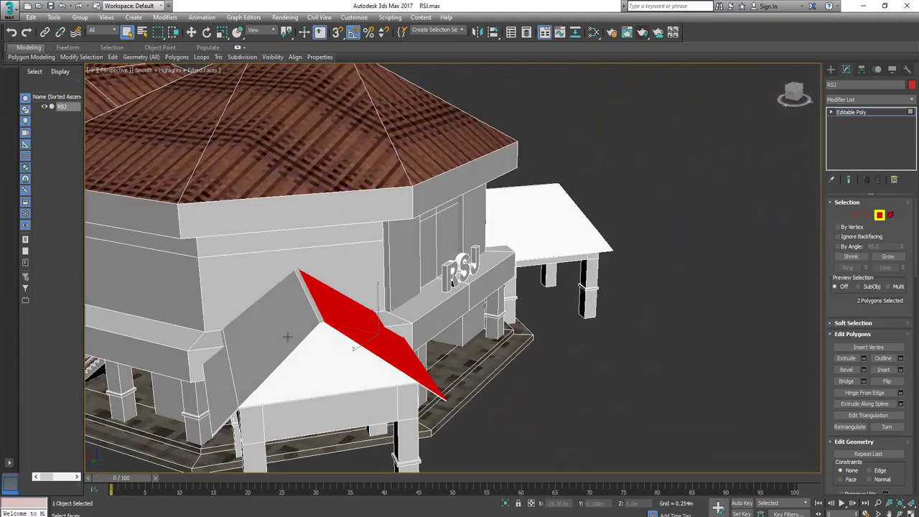
Add the opposite overhang, the opposite main slope and the ridge strip of the first porch roof to the selection.
ctrl+click(221, 392)
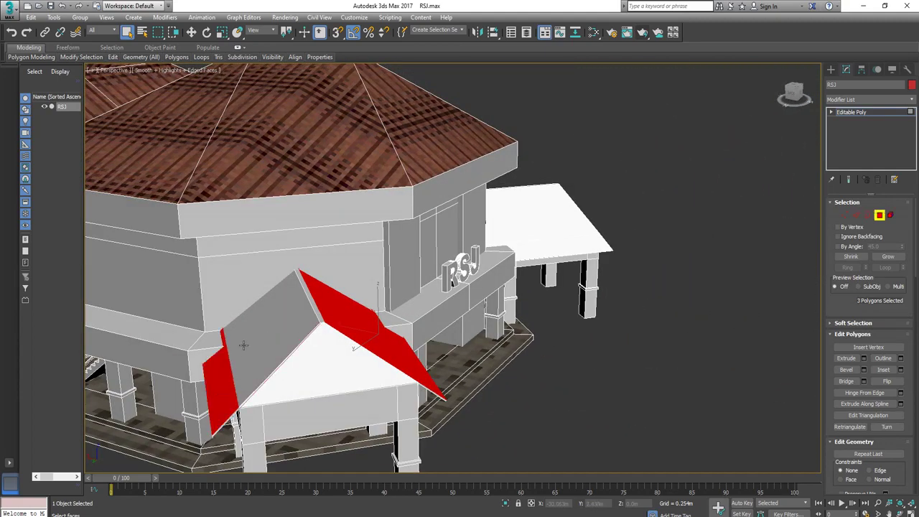
key(ctrl+z)
scroll(296, 314, up, 5)
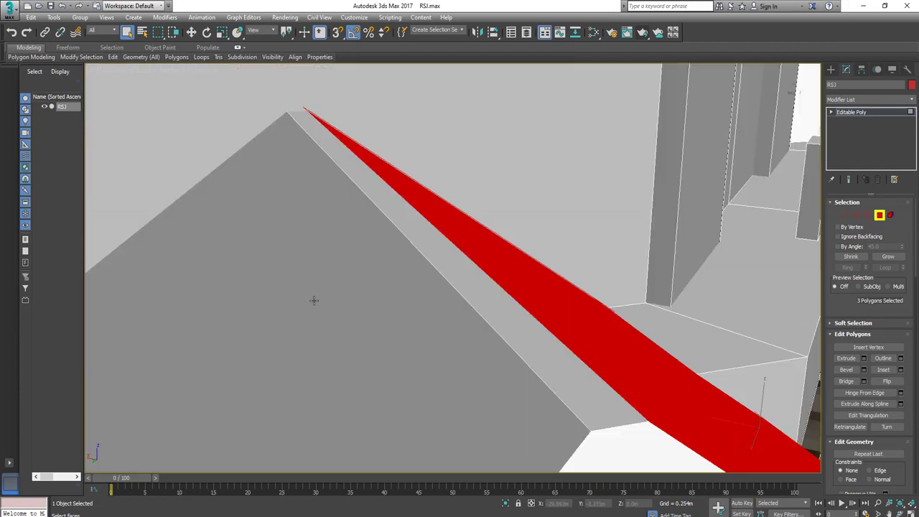
ctrl+click(387, 234)
ctrl+click(404, 220)
scroll(410, 242, down, 10)
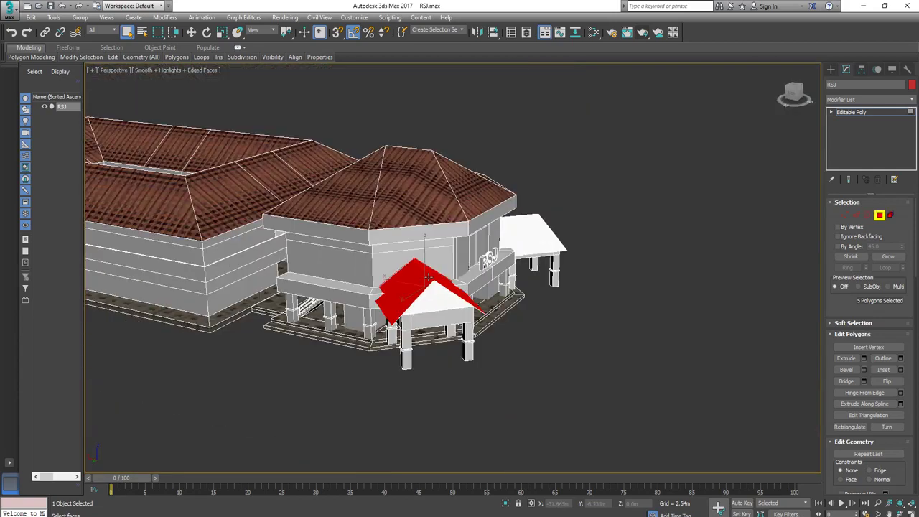
Add the second porch roof's slopes, overhangs, front hip and ridge strip to the polygon selection.
alt+middle_drag(480, 289, 490, 328)
scroll(452, 327, up, 8)
scroll(452, 327, down, 5)
scroll(388, 323, down, 5)
alt+middle_drag(373, 319, 496, 323)
scroll(328, 303, up, 8)
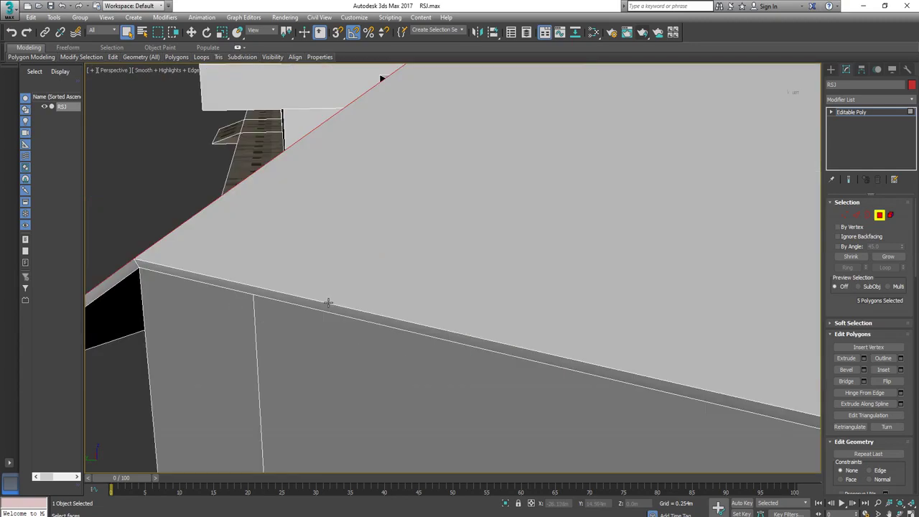
key(F2)
scroll(276, 267, down, 8)
middle_drag(448, 302, 379, 314)
scroll(560, 299, up, 4)
middle_drag(560, 302, 444, 320)
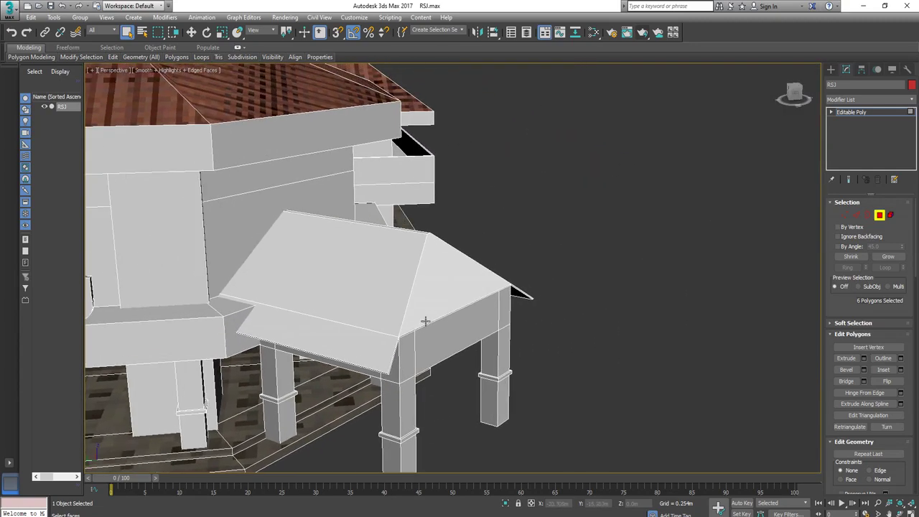
ctrl+click(381, 345)
ctrl+click(388, 287)
ctrl+click(466, 282)
alt+middle_drag(508, 306, 411, 314)
ctrl+click(328, 349)
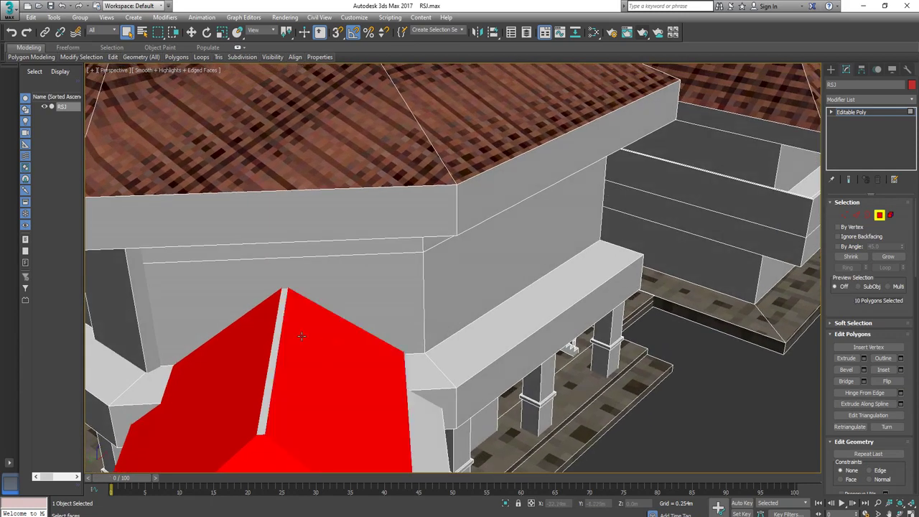
ctrl+click(281, 309)
scroll(402, 324, down, 6)
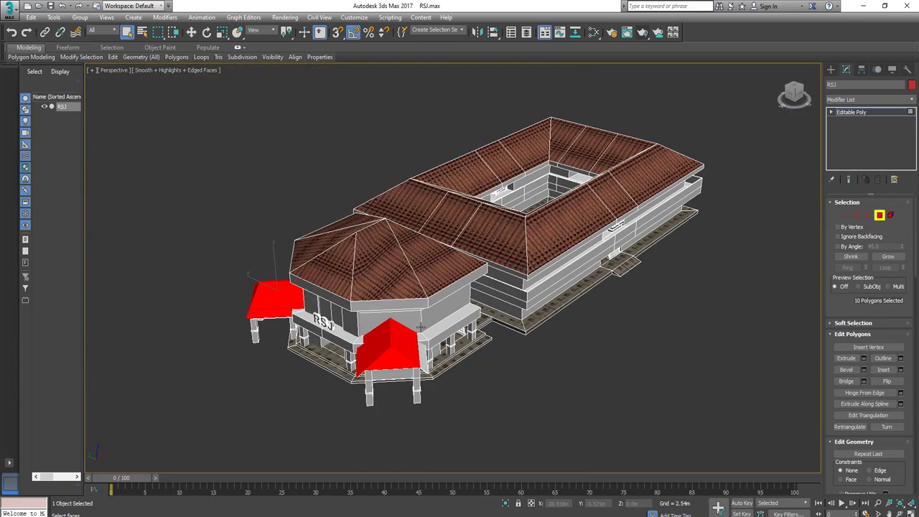
mouse_move(420, 325)
alt+middle_down()
mouse_move(495, 312)
mouse_move(415, 332)
alt+middle_up()
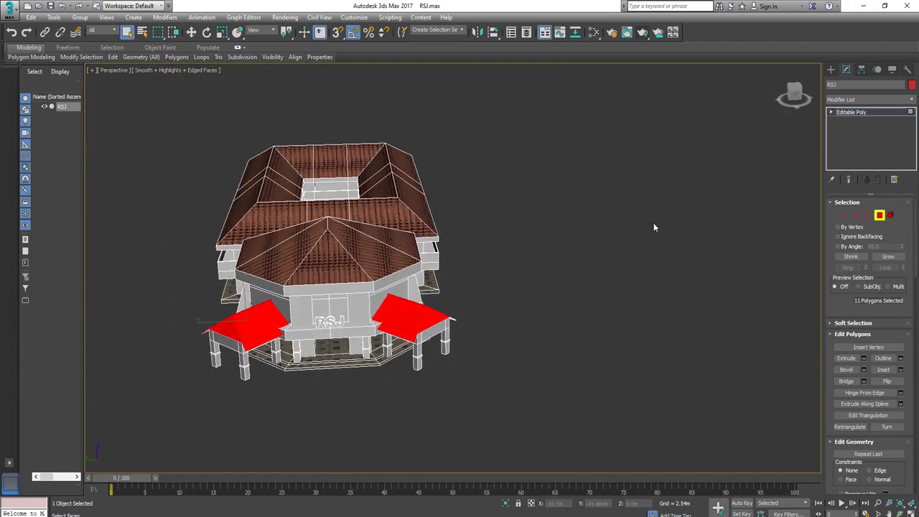
click(883, 100)
scroll(860, 402, down, 10)
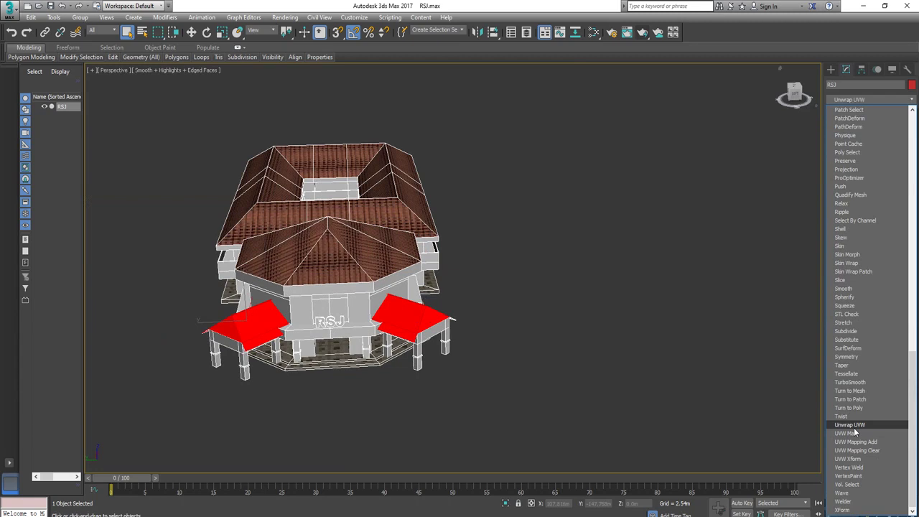
click(849, 424)
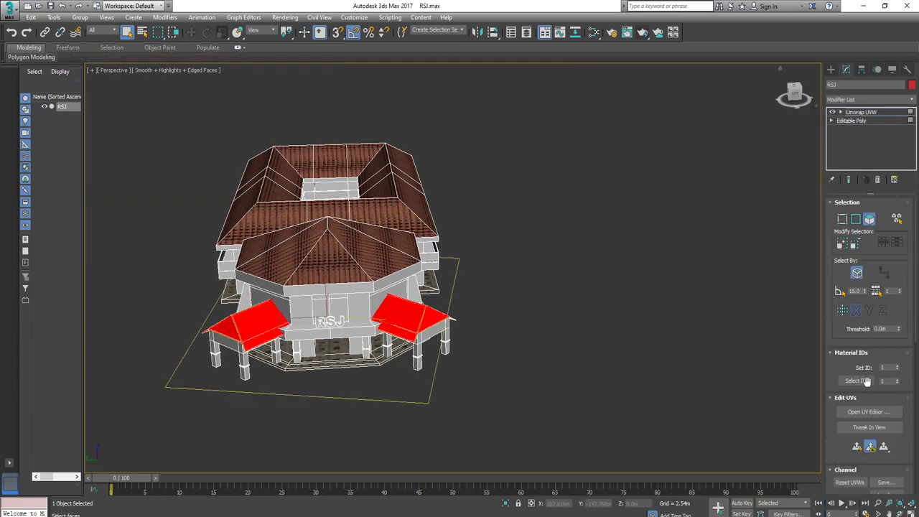
right_click(887, 112)
click(886, 126)
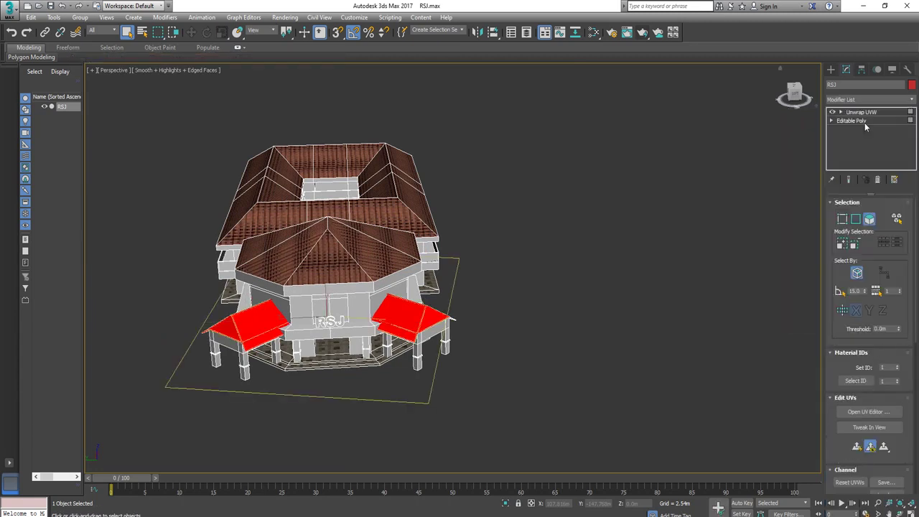
Apply a Box UVW Map with 1 m length, width and height to the porch roof polygons and convert RSJ back to Editable Poly.
click(911, 99)
drag(913, 129, 912, 373)
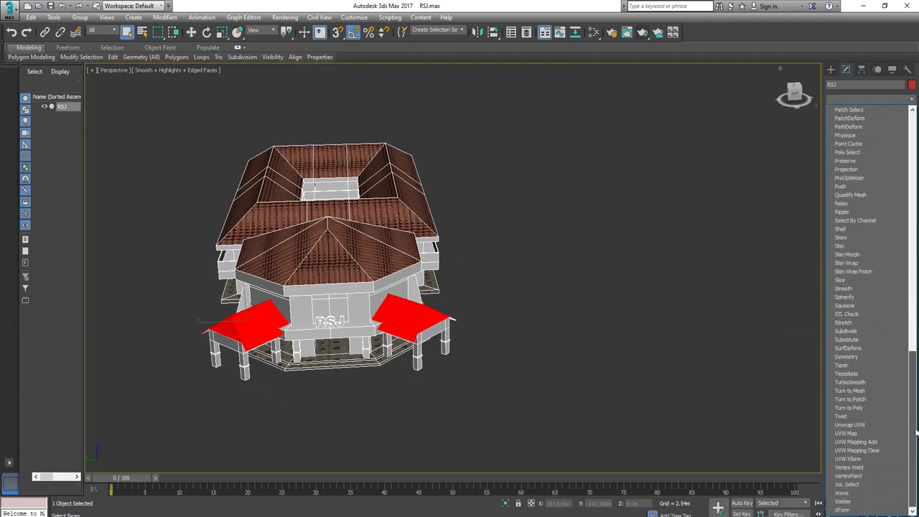
click(847, 433)
click(860, 259)
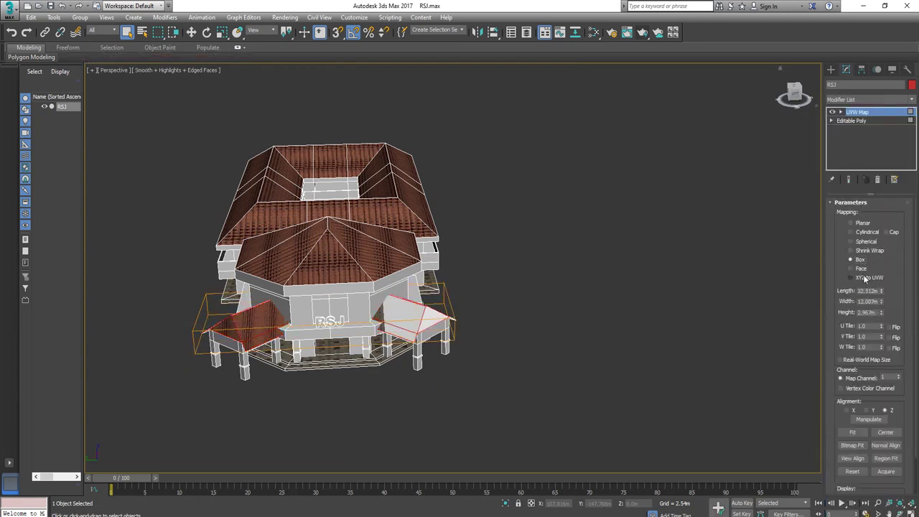
text(1)
key(Tab)
text(1)
key(Tab)
text(1)
key(Return)
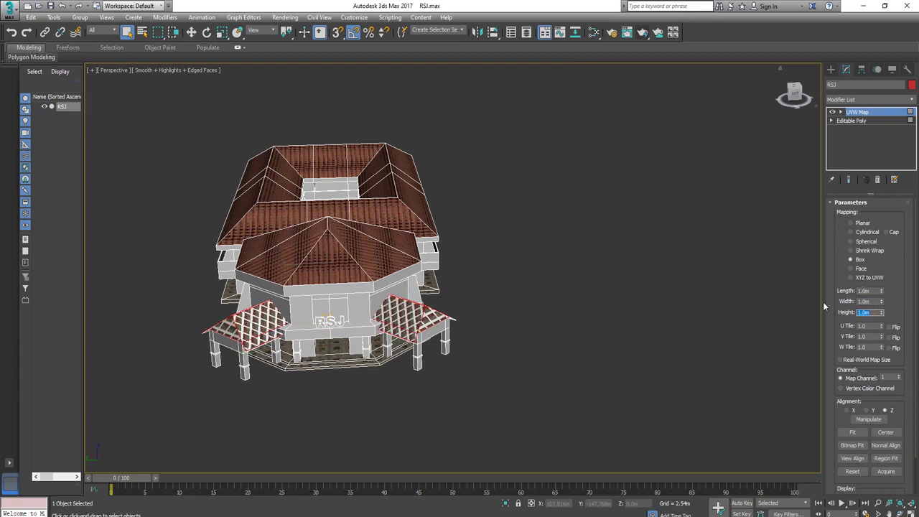
right_click(521, 308)
mouse_move(595, 406)
click(627, 415)
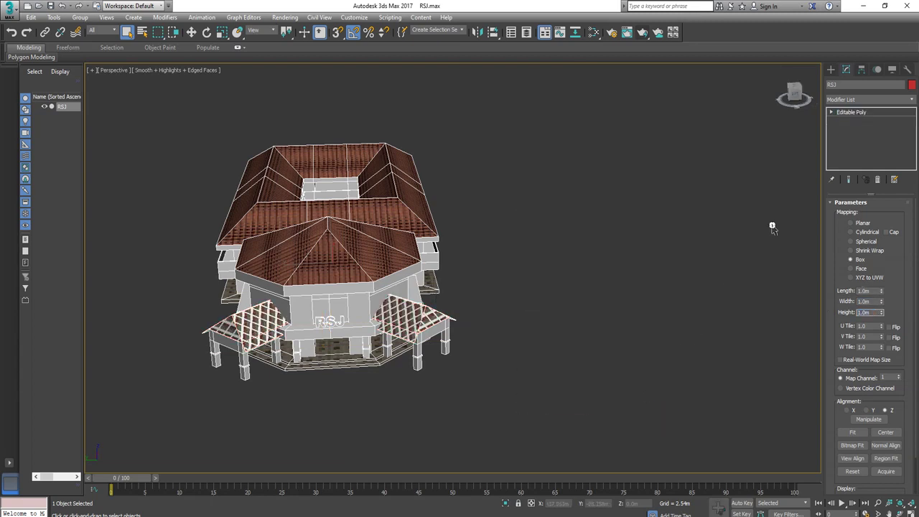
Add an Unwrap UVW modifier to the porch roof polygons and display TeksturRSJ.jpg as the background in the UV editor.
click(911, 100)
mouse_move(913, 132)
mouse_down()
mouse_move(907, 233)
mouse_move(917, 122)
mouse_up()
click(784, 95)
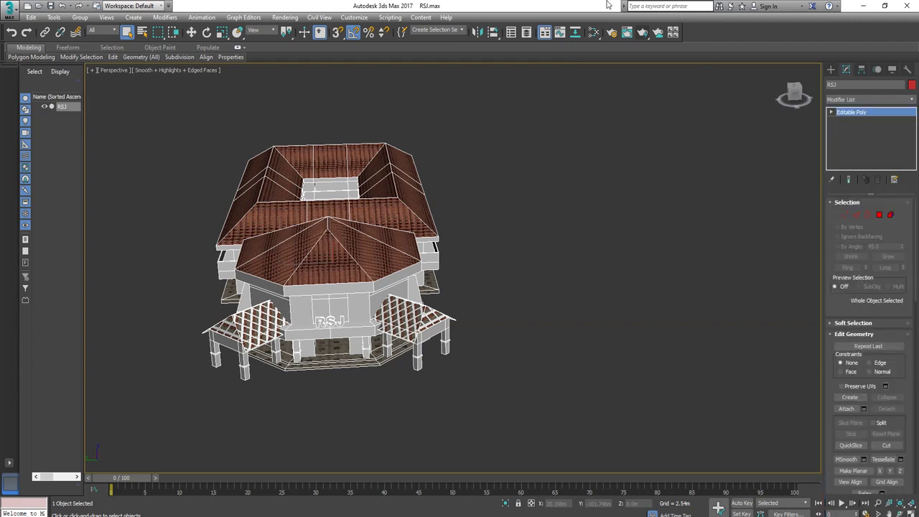
key(4)
click(911, 102)
drag(912, 165, 910, 424)
click(854, 425)
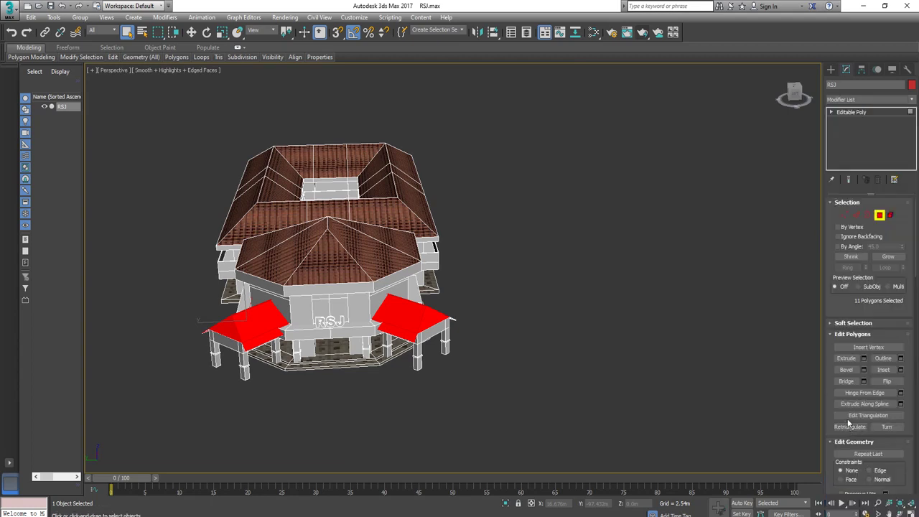
click(869, 412)
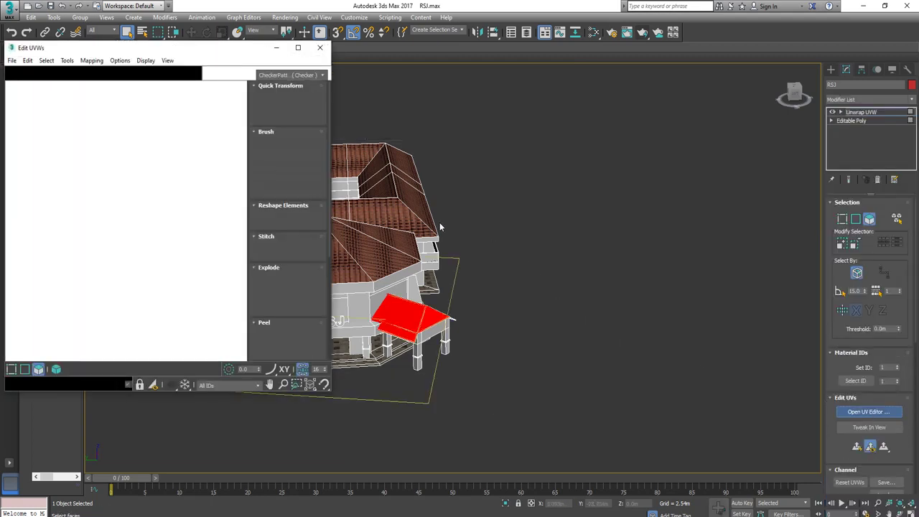
click(285, 76)
click(288, 100)
scroll(193, 223, down, 6)
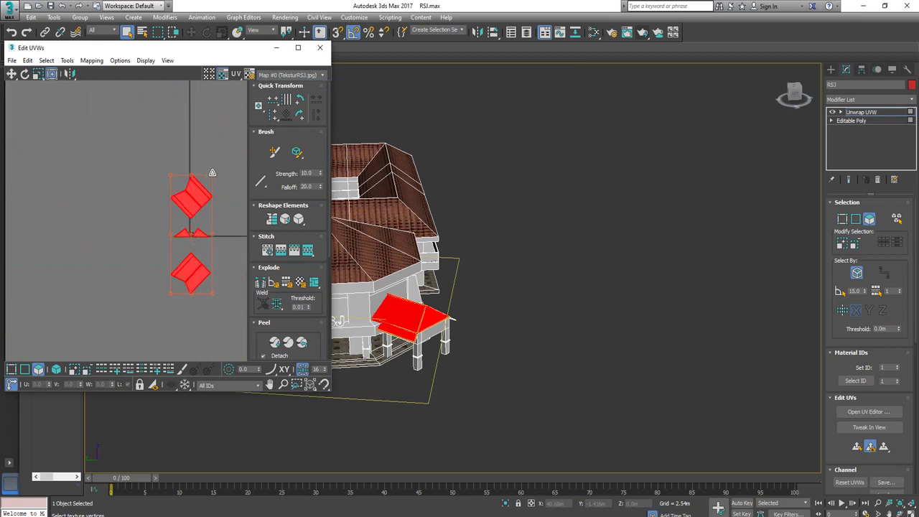
drag(212, 173, 147, 242)
key(ctrl+z)
Rotate the slope pieces of the lower UV cluster until they are level and stack them on each other.
scroll(151, 247, up, 2)
click(85, 262)
drag(154, 209, 161, 214)
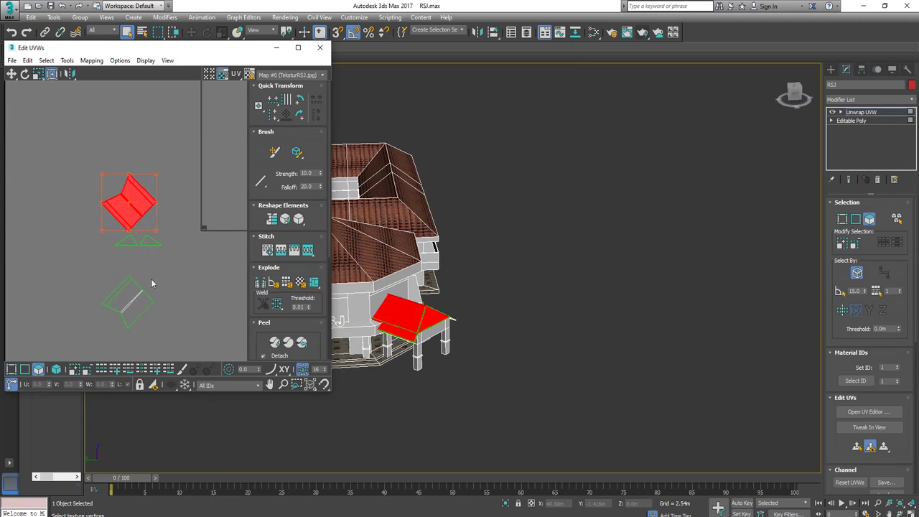
scroll(149, 287, up, 2)
scroll(157, 286, up, 3)
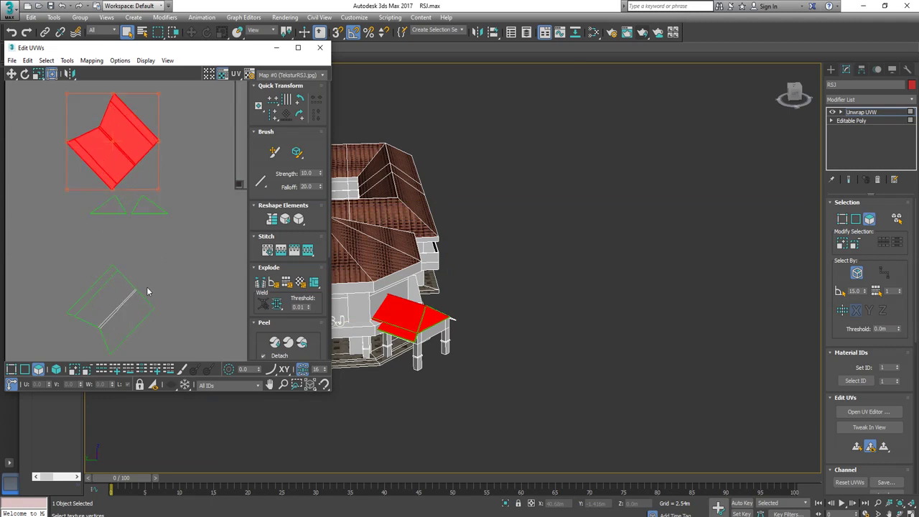
drag(139, 313, 138, 313)
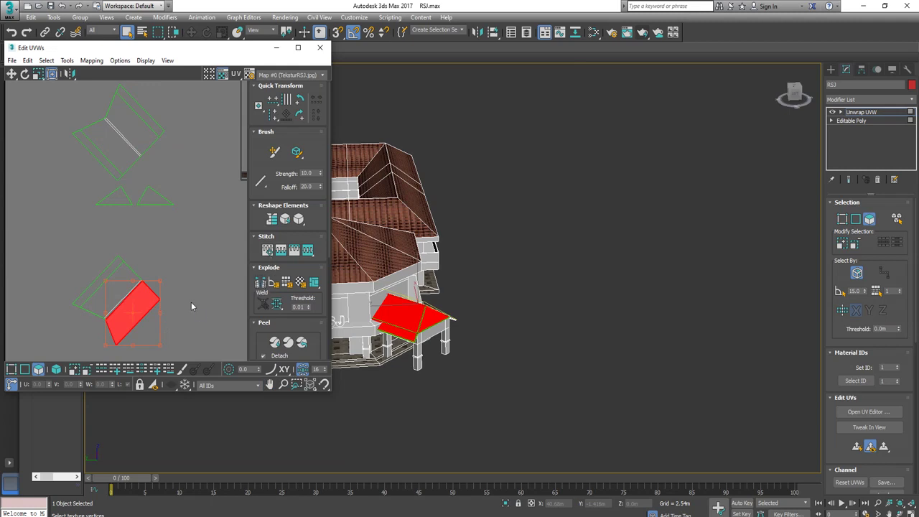
ctrl+click(105, 313)
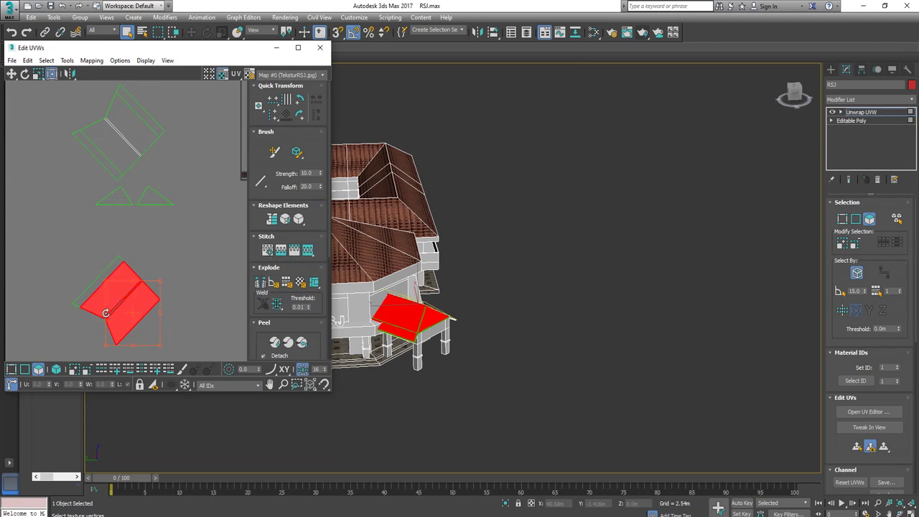
drag(105, 313, 143, 307)
Overlap the two triangular hip UV pieces and move them onto the stacked slopes.
click(98, 253)
drag(115, 211, 141, 309)
drag(140, 201, 165, 270)
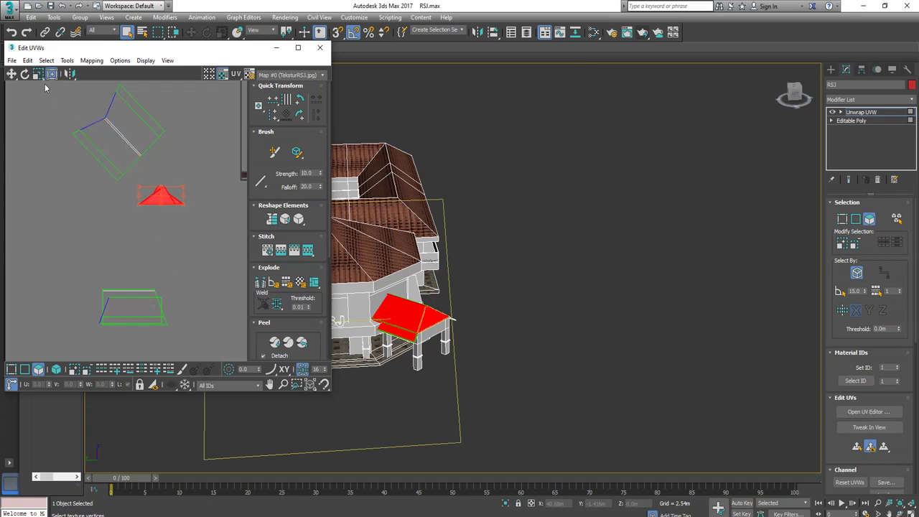
click(12, 74)
drag(161, 196, 131, 307)
Rotate the lower slope of the upper UV cluster to horizontal and move it onto the stack.
drag(139, 195, 96, 167)
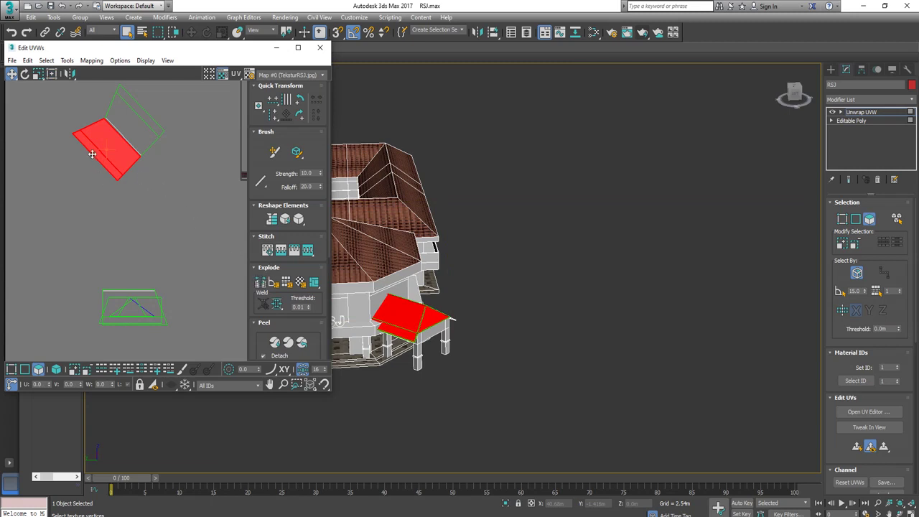
click(24, 74)
click(52, 75)
drag(109, 181, 175, 170)
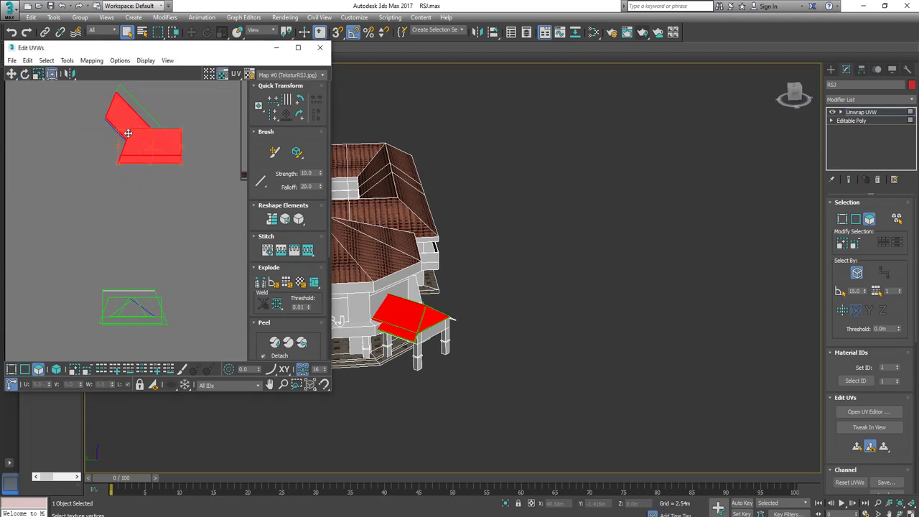
click(12, 74)
drag(135, 143, 127, 306)
Level the remaining slope of the upper UV cluster with its ridge strip and place it on the stack.
drag(116, 186, 167, 124)
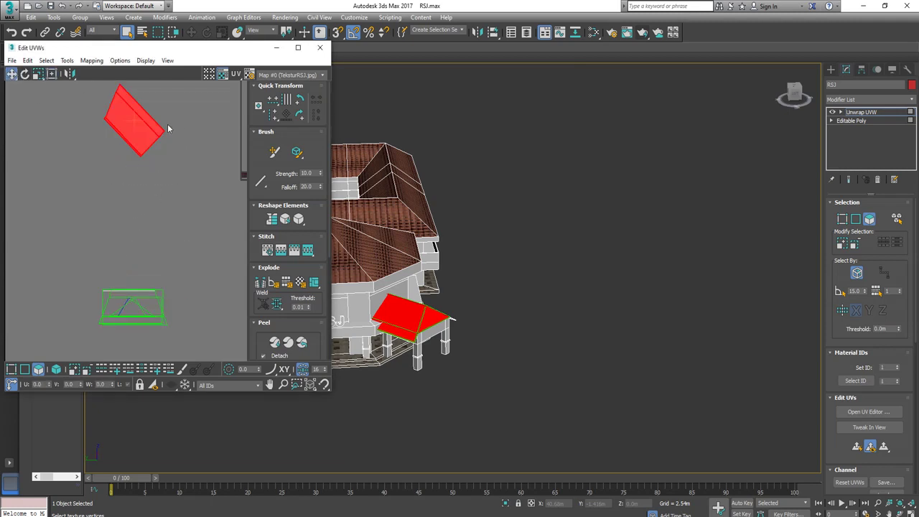
click(53, 74)
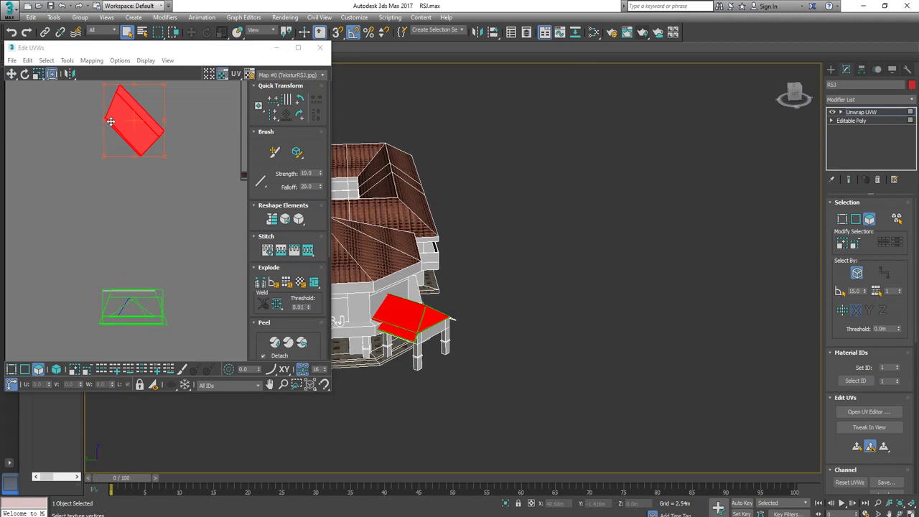
drag(105, 121, 132, 308)
click(12, 75)
Select the whole stack of porch roof UVs and move it up to the texture tile.
drag(70, 262, 179, 346)
scroll(179, 343, down, 2)
middle_drag(180, 307, 151, 265)
drag(123, 282, 206, 181)
scroll(205, 197, up, 2)
click(54, 74)
middle_drag(151, 153, 121, 156)
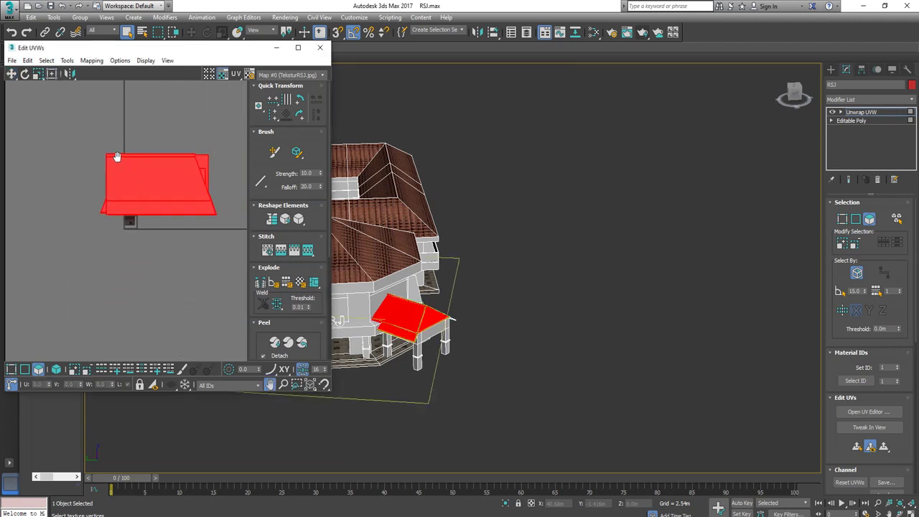
Scale the stacked UVs down to fit inside the texture's roof tile area and convert RSJ back to Editable Poly.
scroll(129, 214, down, 4)
scroll(129, 217, up, 5)
drag(149, 166, 59, 198)
scroll(88, 215, up, 4)
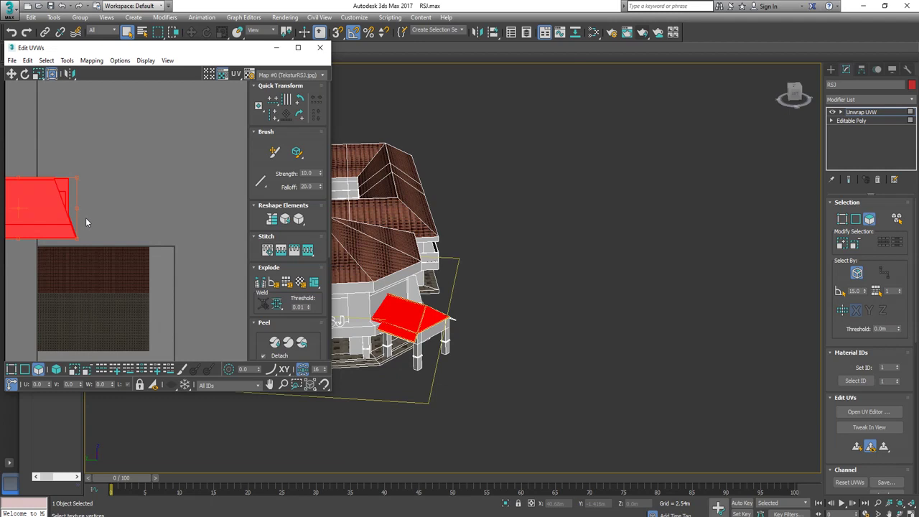
middle_drag(86, 218, 130, 183)
middle_drag(366, 239, 430, 226)
drag(119, 147, 155, 230)
click(12, 73)
click(52, 74)
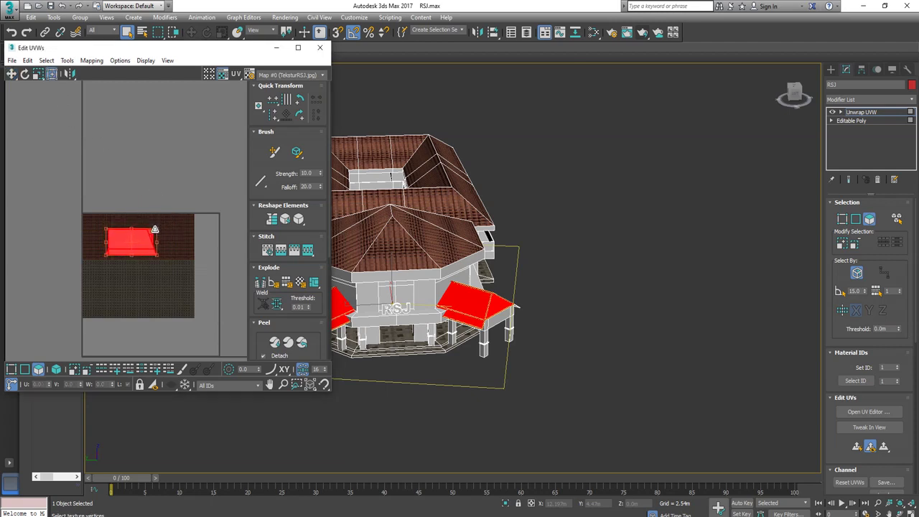
right_click(592, 224)
click(688, 332)
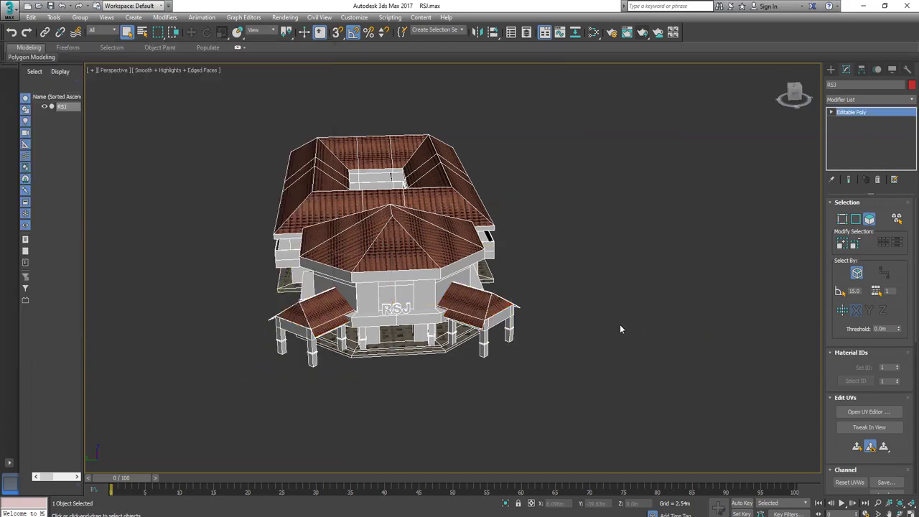
Render a close perspective view of the entrance and porch roofs to check the tile scale.
scroll(584, 323, up, 12)
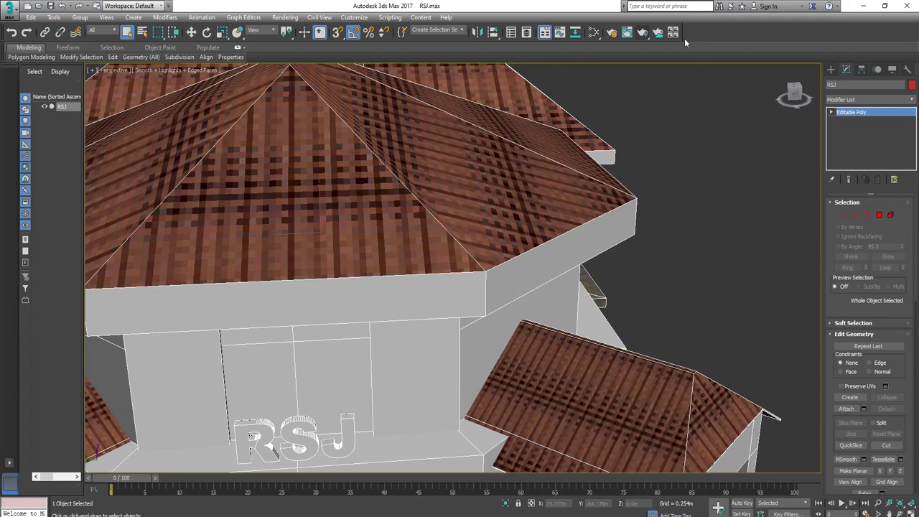
click(643, 33)
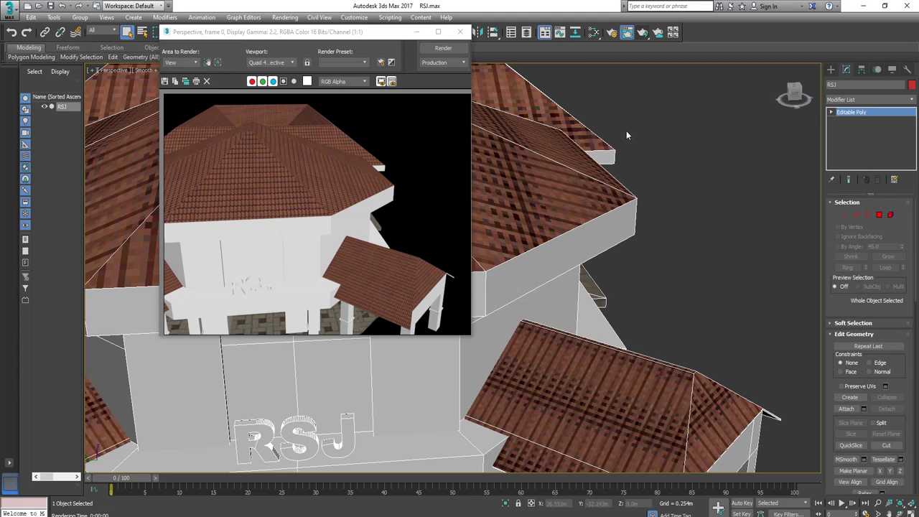
click(460, 32)
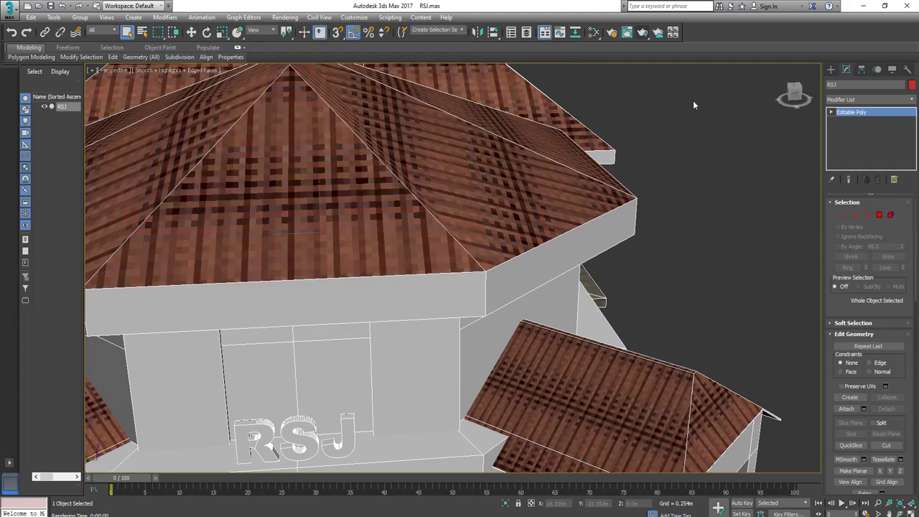
Add Unwrap UVW to the porch roof polygons again and open their UVs in the editor.
click(910, 99)
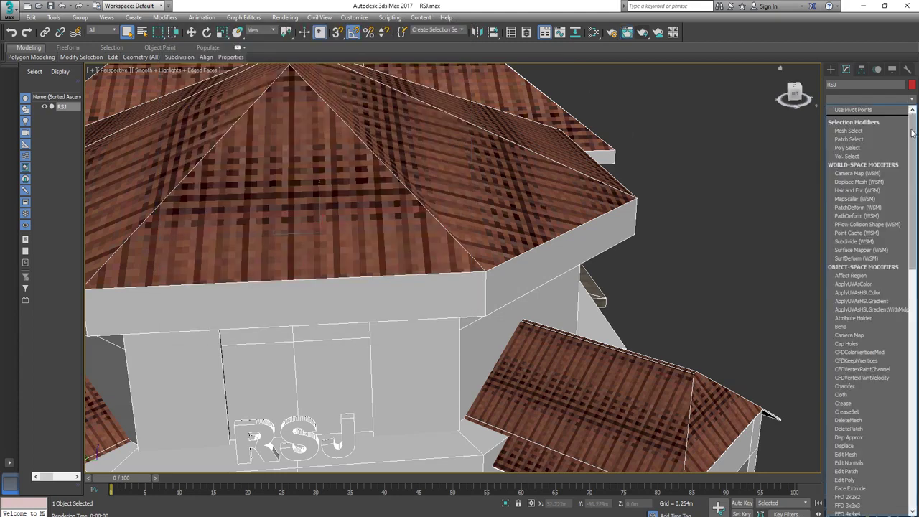
click(731, 132)
key(4)
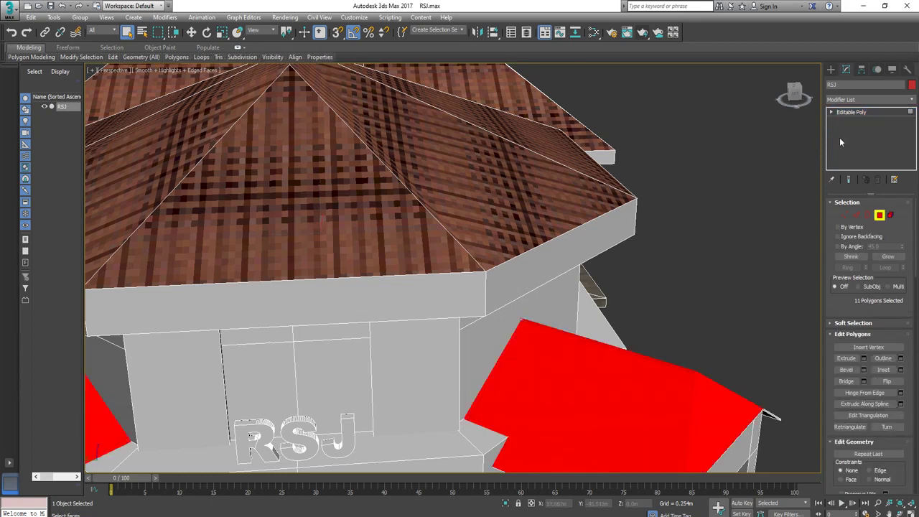
click(903, 101)
scroll(861, 323, down, 15)
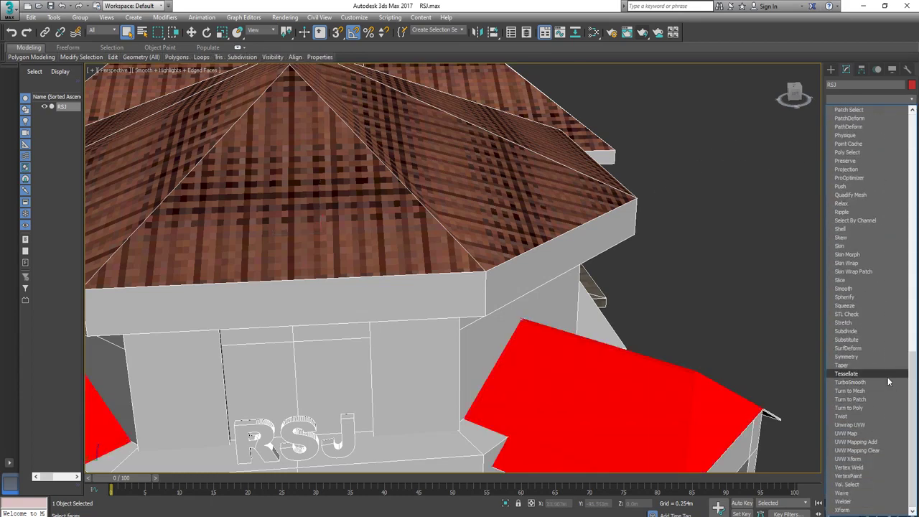
click(850, 424)
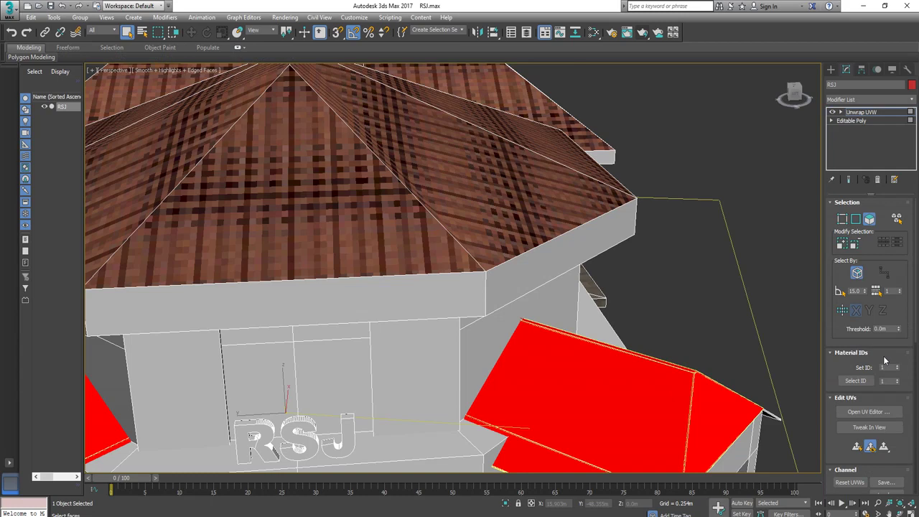
click(867, 412)
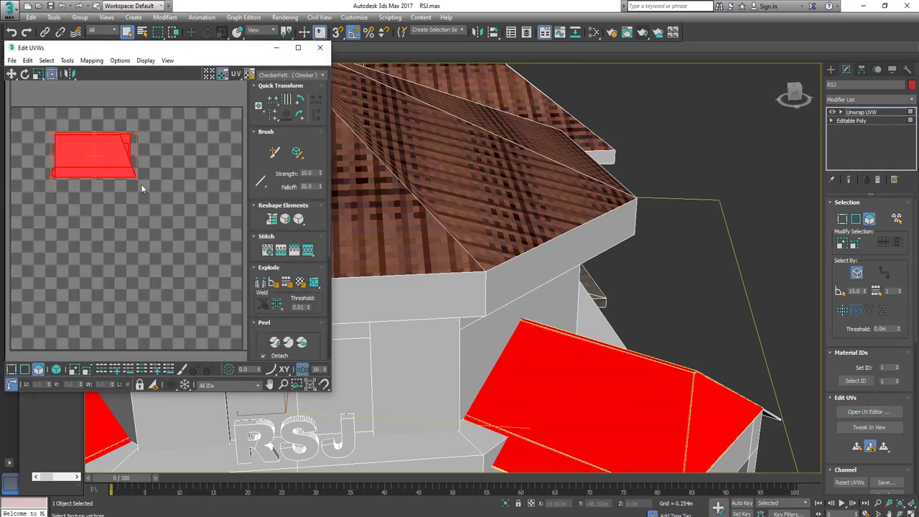
Scale the porch roof UVs down slightly within the tile area and convert RSJ back to Editable Poly.
drag(138, 178, 123, 171)
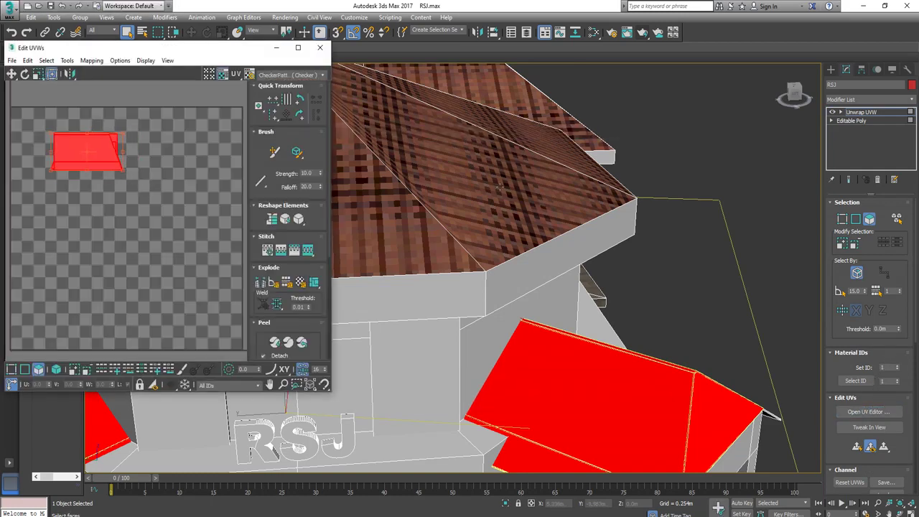
right_click(514, 180)
mouse_move(594, 288)
click(633, 295)
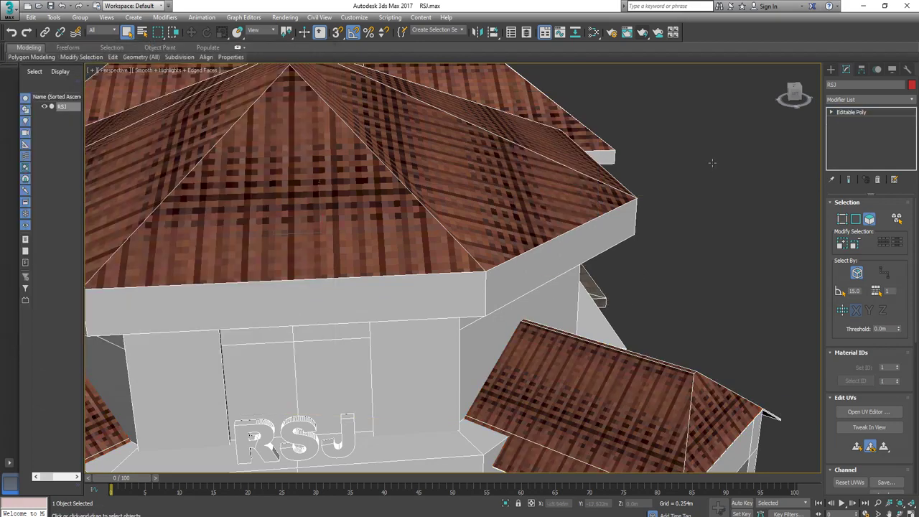
Render the close perspective view again to compare the porch roof tiles with the main roof.
click(642, 33)
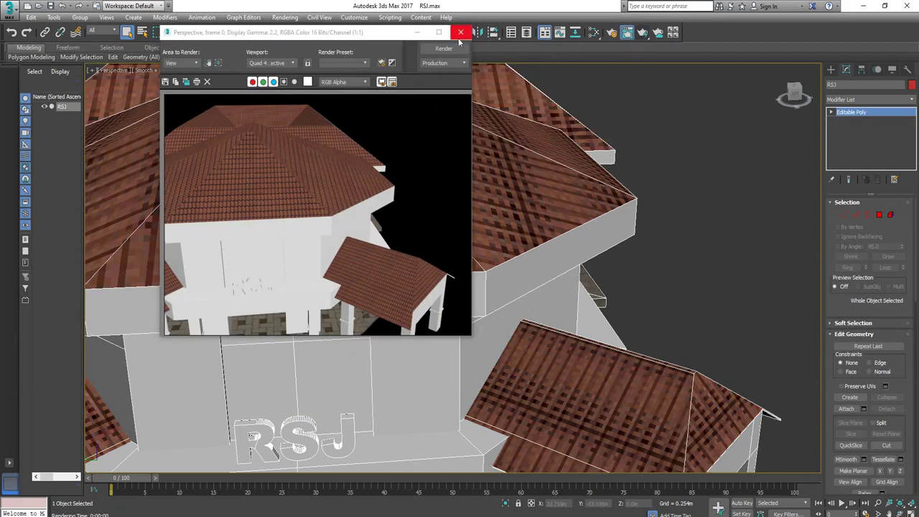
click(460, 32)
Inspect the textured building from several angles and render a perspective view of the whole model.
scroll(523, 291, down, 10)
scroll(449, 244, up, 5)
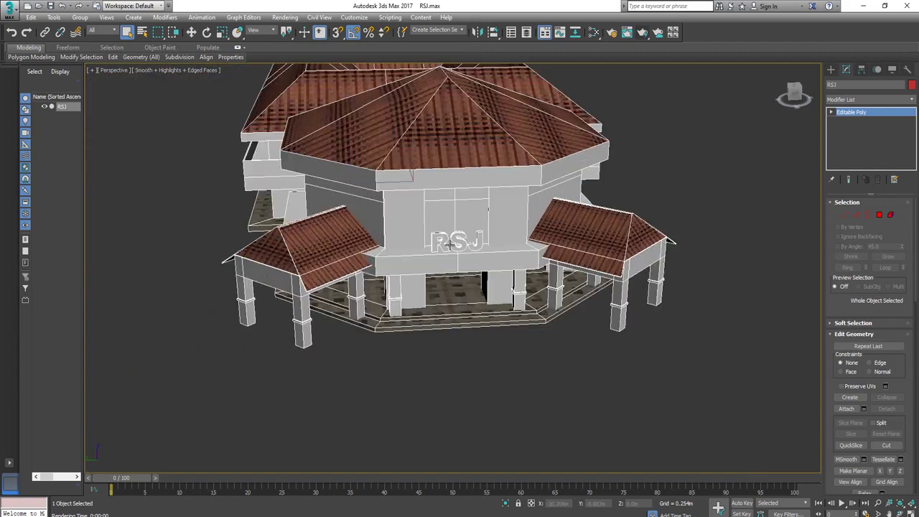
alt+middle_drag(465, 260, 586, 319)
scroll(468, 272, down, 6)
scroll(468, 256, up, 3)
scroll(423, 296, up, 3)
scroll(423, 296, down, 1)
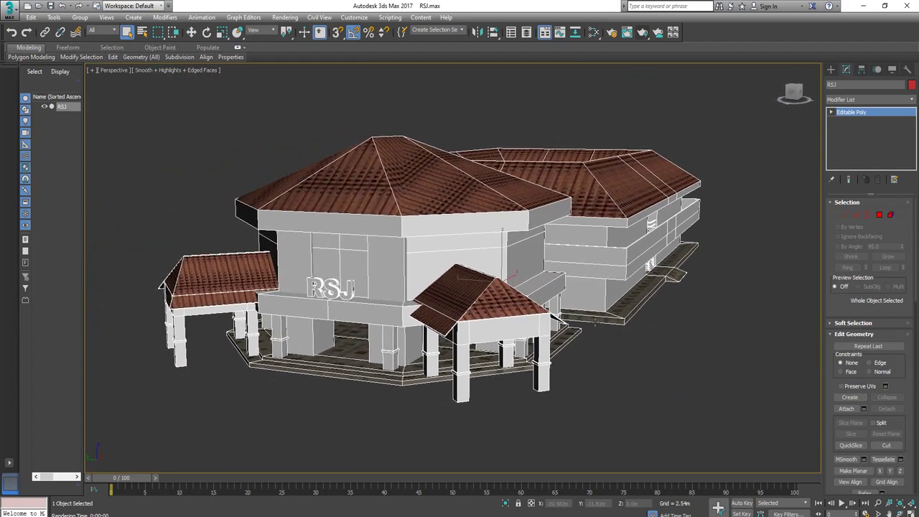
middle_drag(684, 360, 693, 363)
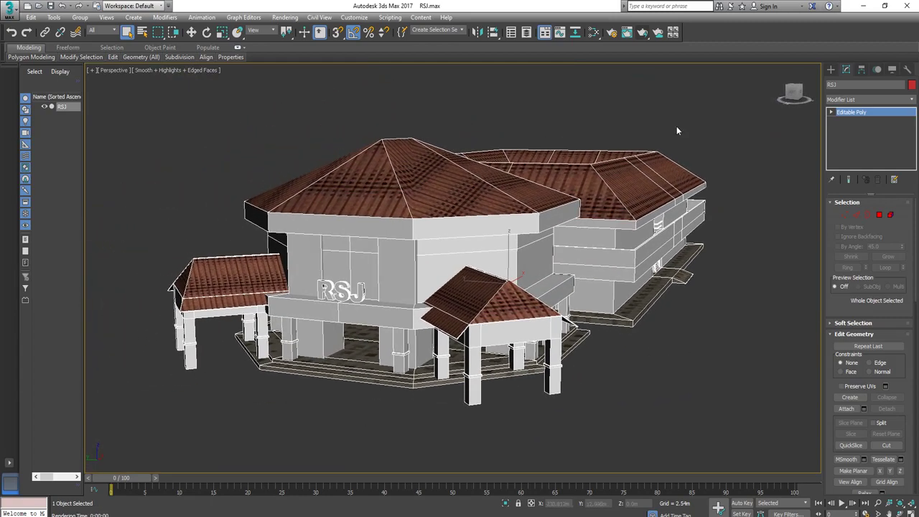
click(643, 33)
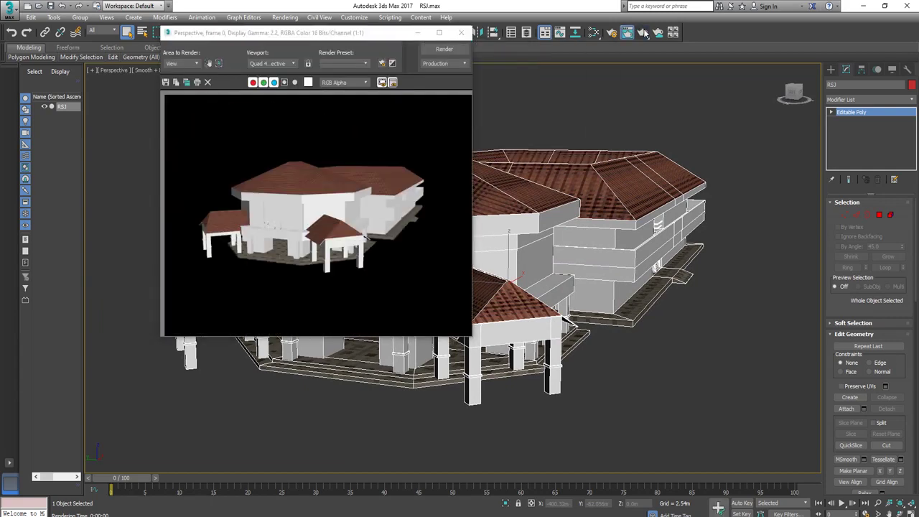